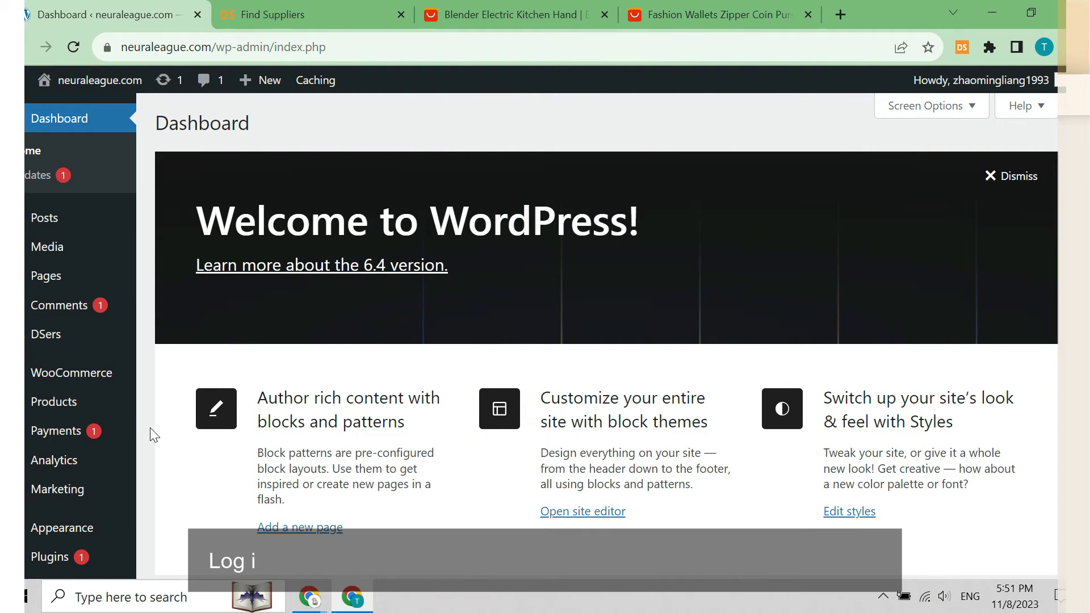
- Go to the Products list and begin adding a new product
{"action": "left_click", "coordinate": [50, 402]}
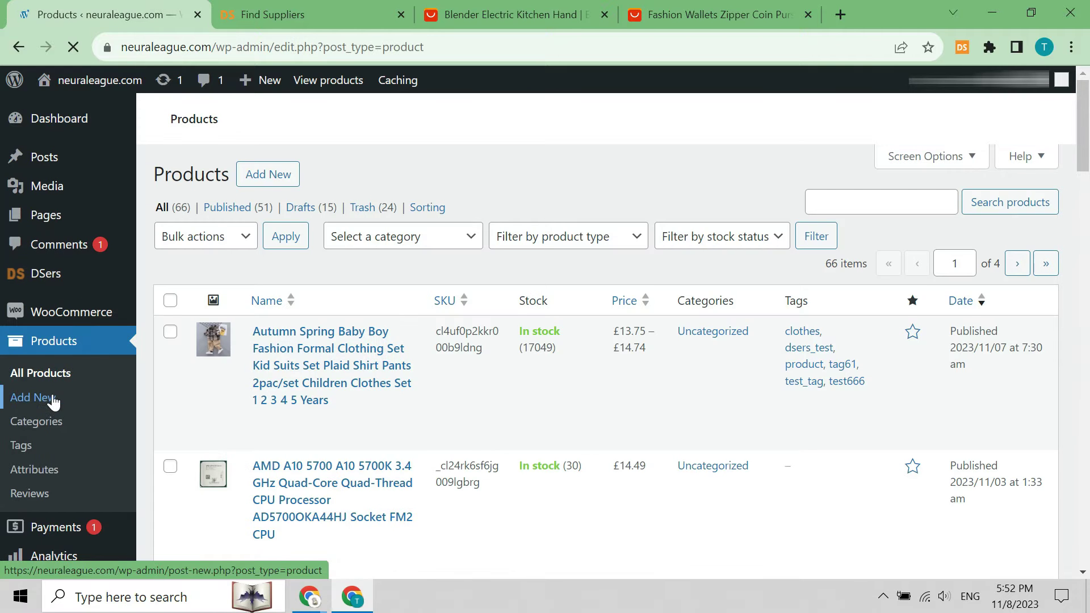
{"action": "left_click", "coordinate": [273, 175]}
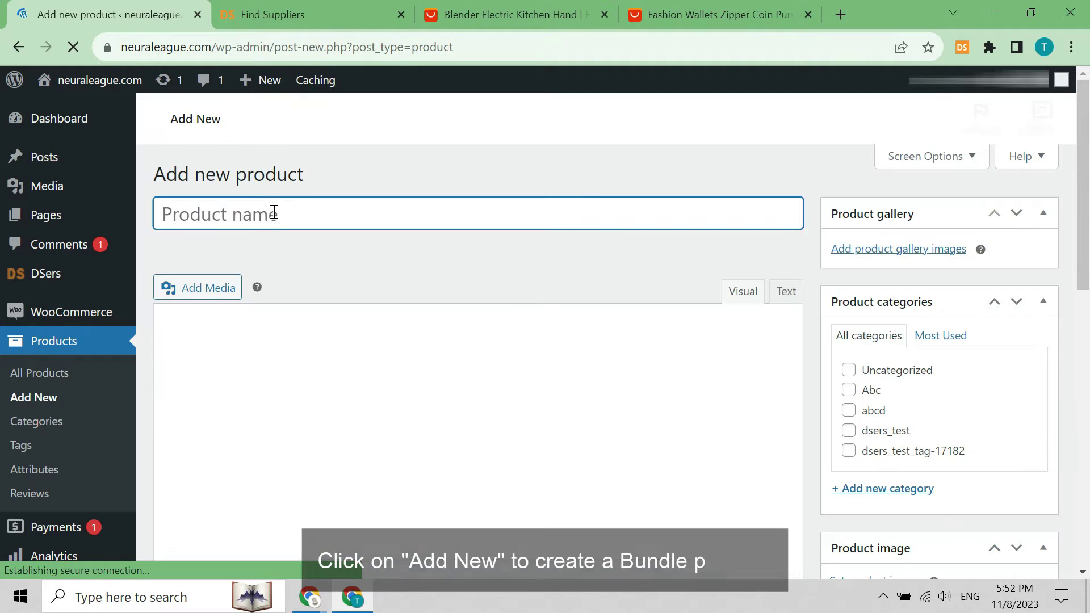
- Title the product 'WOMAN BAG AND PURSE' and paste in its description and short description
{"action": "type", "text": "WOMAN BAG"}
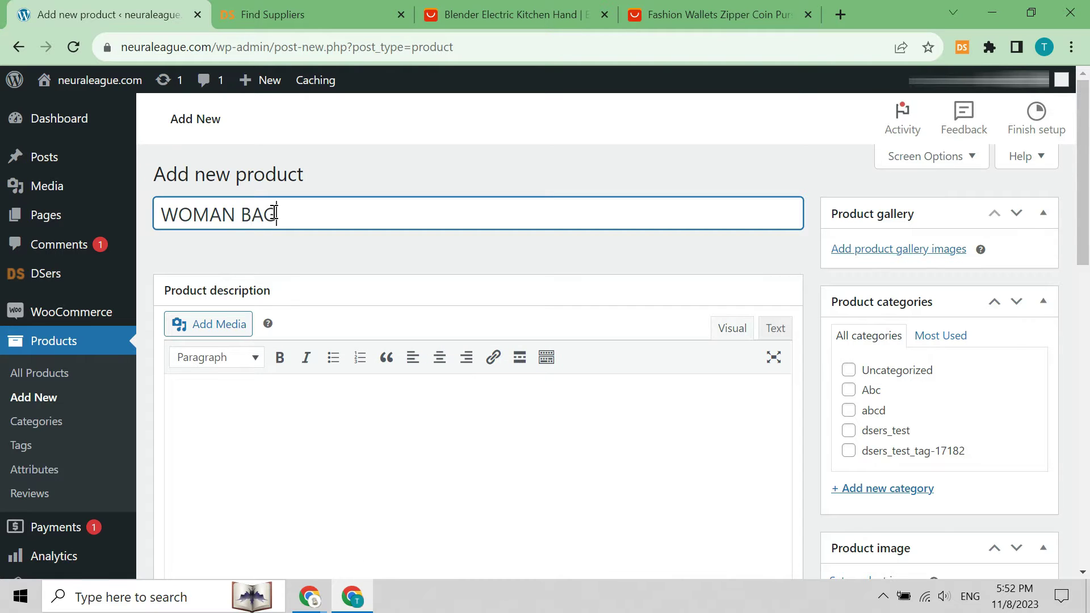
{"action": "type", "text": " AND PURSE"}
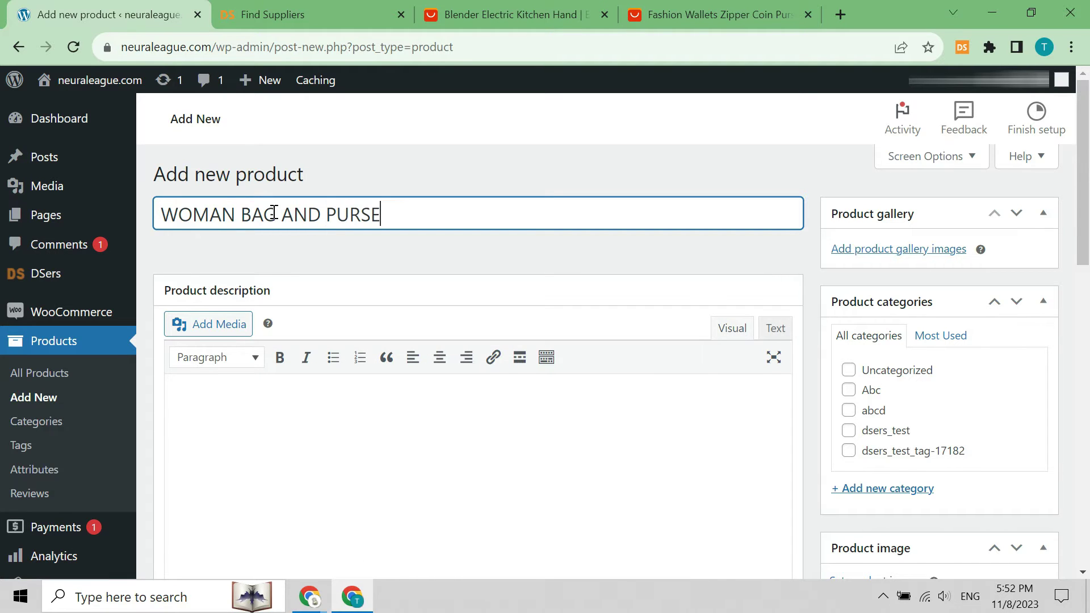
{"action": "left_click", "coordinate": [288, 384]}
{"action": "type", "text": "This stylish bag is the perfect accessory for the fashionable woman. It features a beautiful design and quality materials for long-lasting use. With plenty of space for all of your essential items, you can trust that this bag will keep your items organized and secure."}
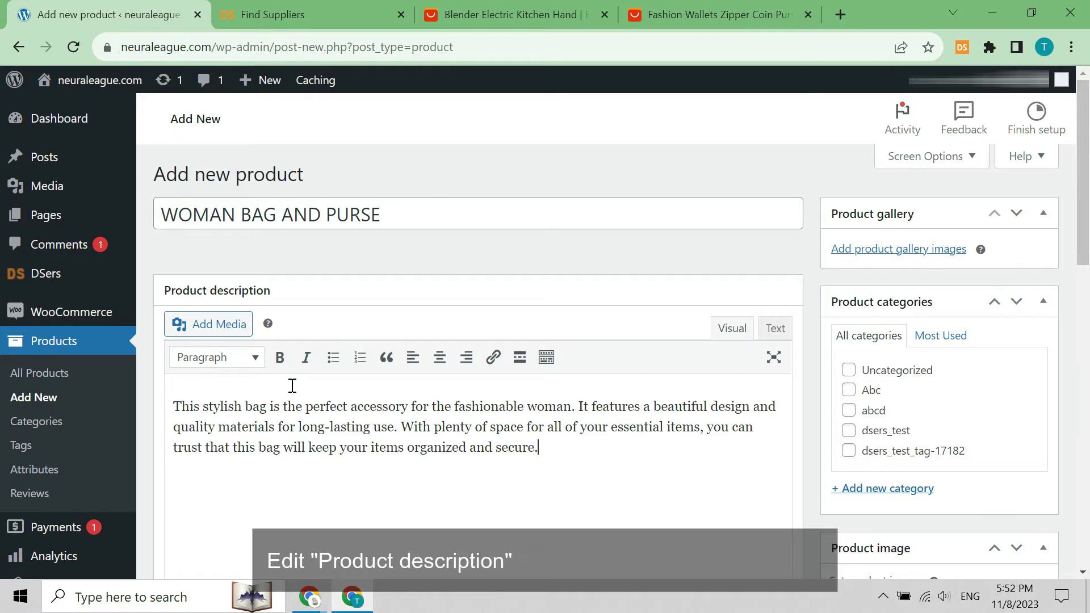
{"action": "scroll", "coordinate": [291, 392], "scroll_direction": "down", "scroll_amount": 3}
{"action": "scroll", "coordinate": [291, 395], "scroll_direction": "down", "scroll_amount": 5}
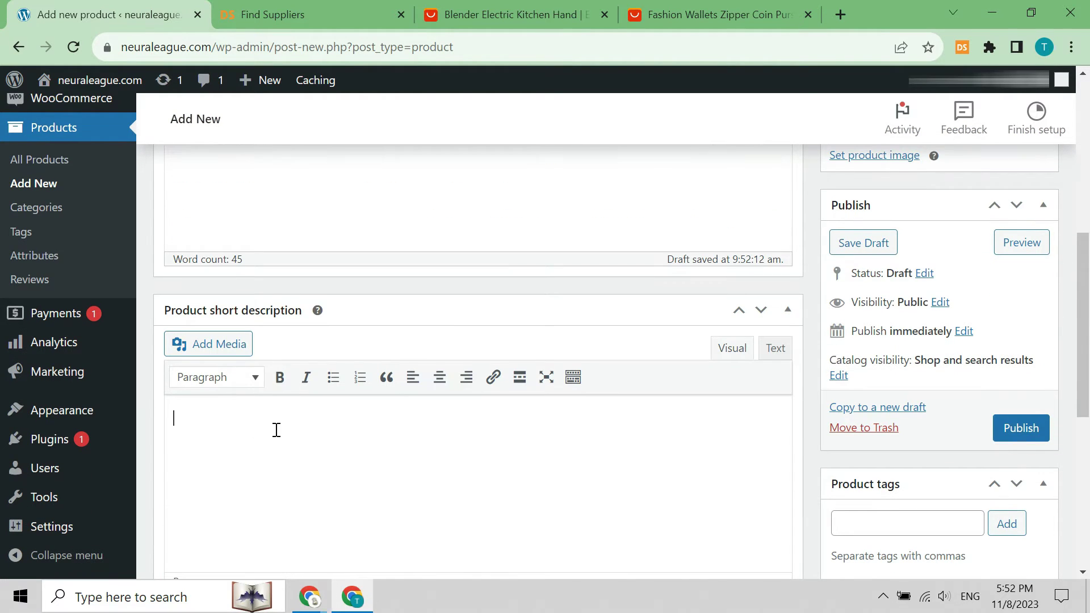
{"action": "type", "text": "This stylish bag is the perfect accessory for the fashionable woman. It features a beautiful design and quality materials for long-lasting use. With plenty of space for all of your essential items, you can trust that this bag will keep your items organized and secure."}
{"action": "scroll", "coordinate": [276, 411], "scroll_direction": "down", "scroll_amount": 3}
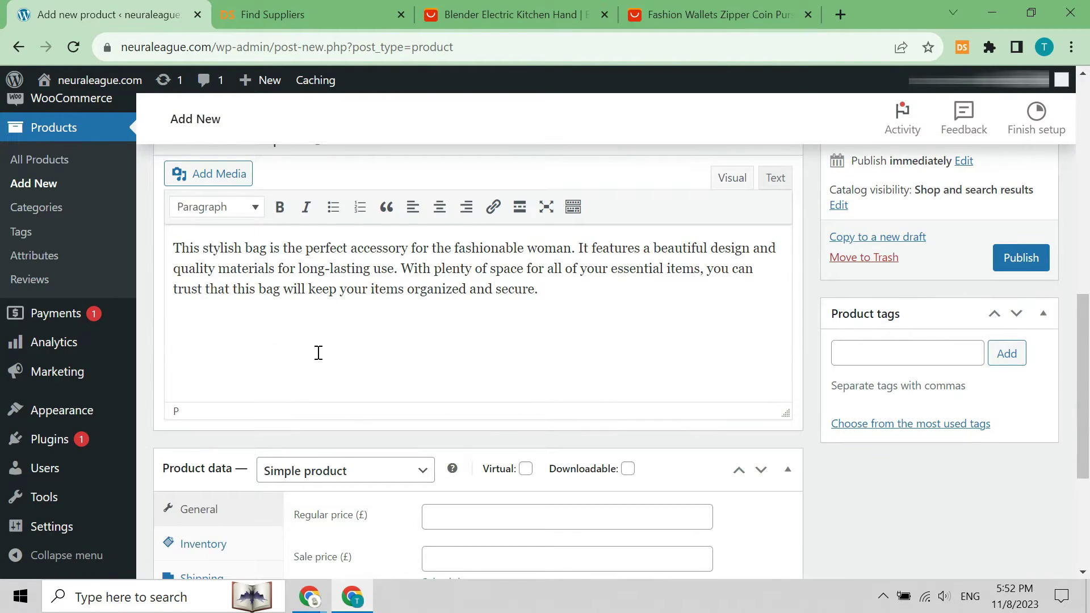
{"action": "scroll", "coordinate": [343, 326], "scroll_direction": "down", "scroll_amount": 4}
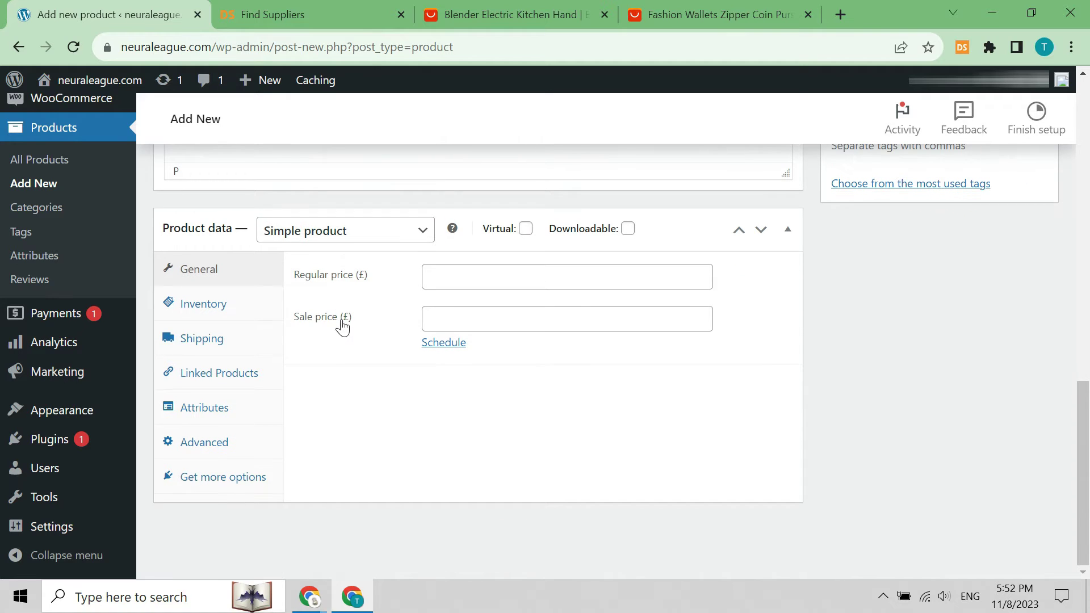
{"action": "left_click", "coordinate": [386, 230]}
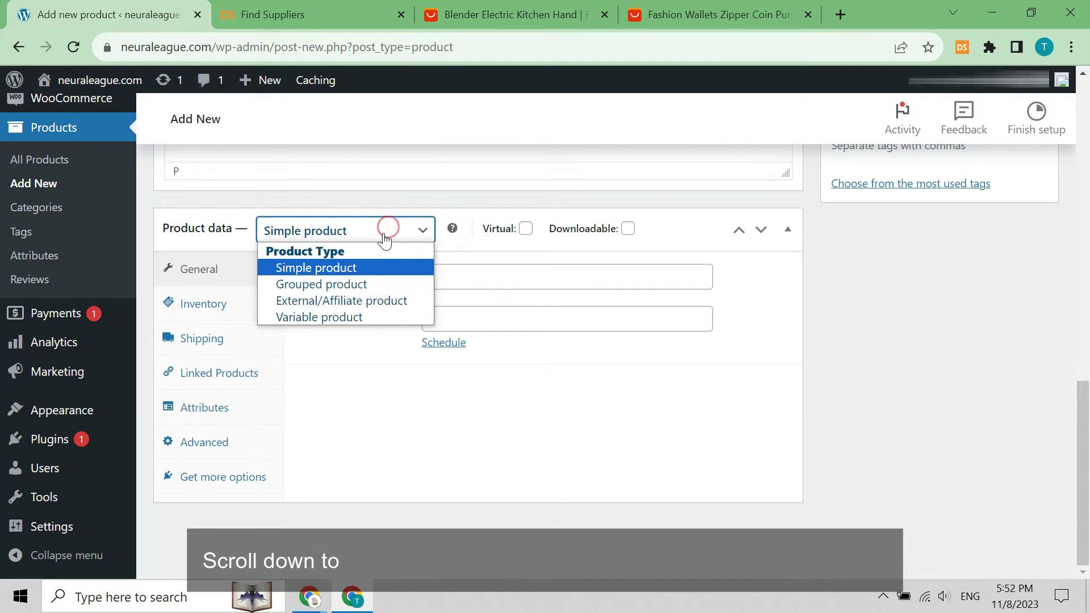
- Set the product type to Variable product and show its Attributes section
{"action": "left_click", "coordinate": [334, 319]}
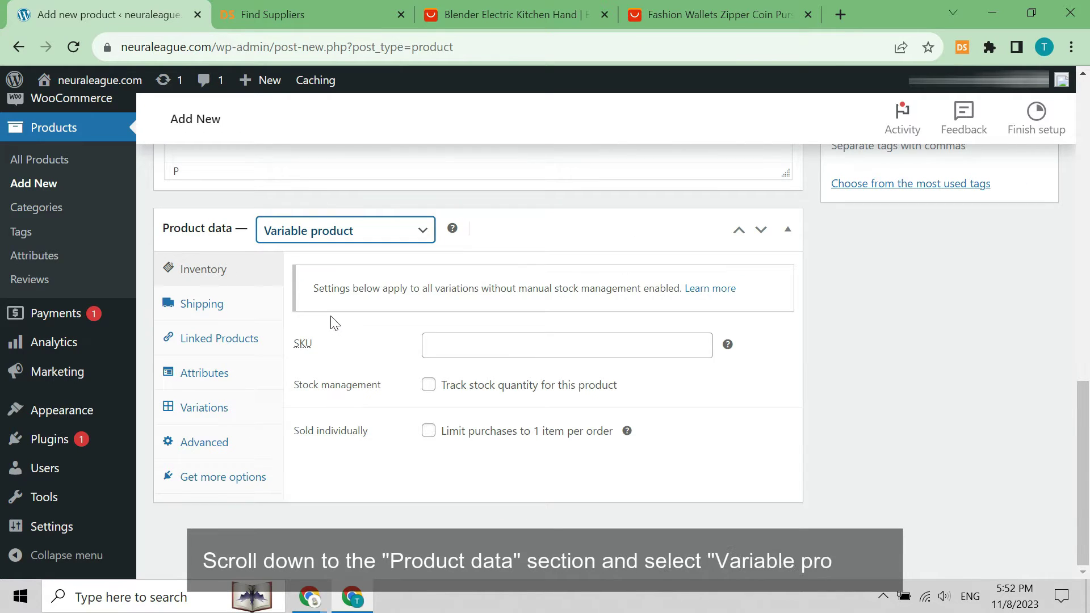
{"action": "left_click", "coordinate": [215, 376]}
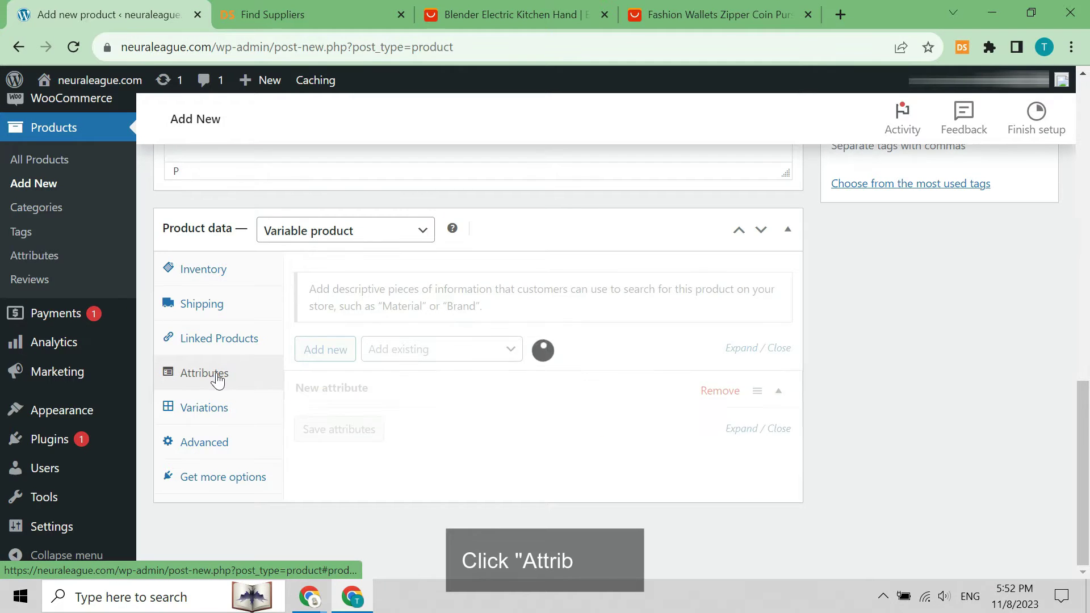
{"action": "scroll", "coordinate": [357, 406], "scroll_direction": "down", "scroll_amount": 2}
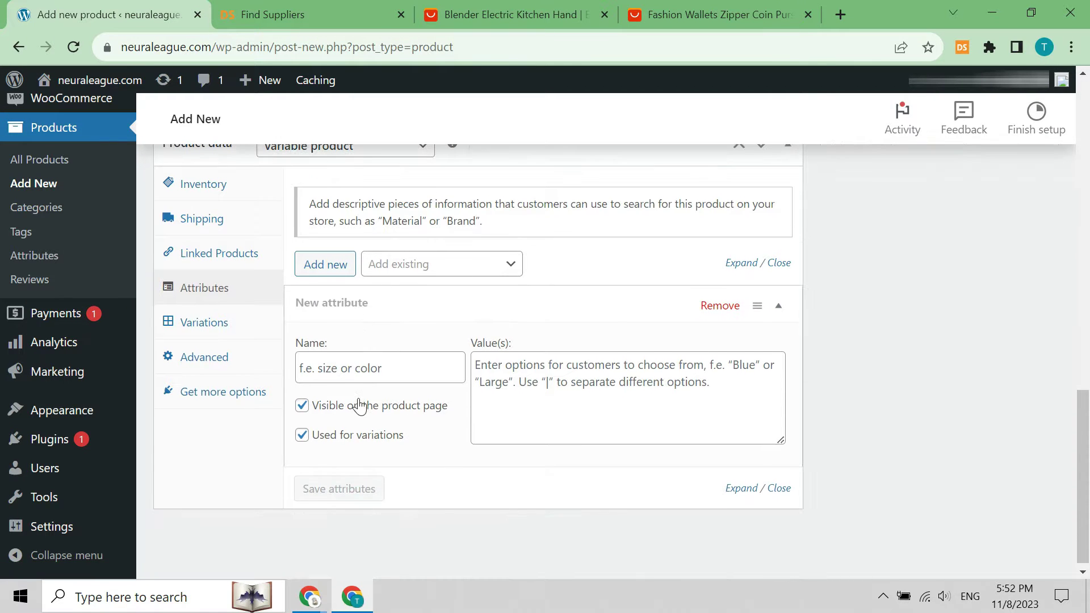
- Save a Bag Bundle attribute with values 1 bag | 1 purse | 1 bag and 1 purse
{"action": "left_click", "coordinate": [362, 368]}
{"action": "type", "text": "B"}
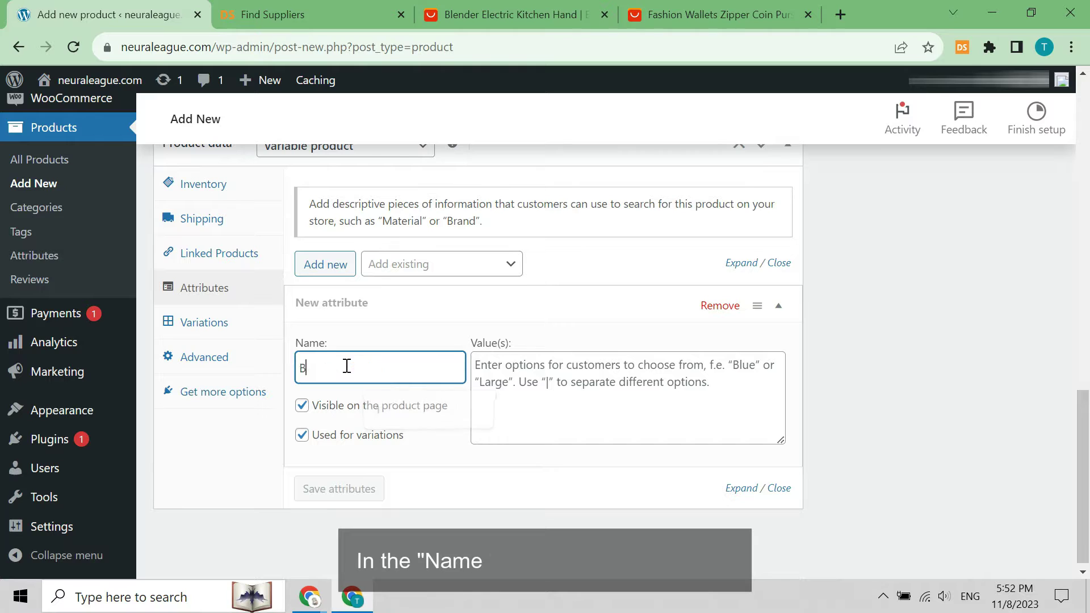
{"action": "type", "text": "ag Bundle"}
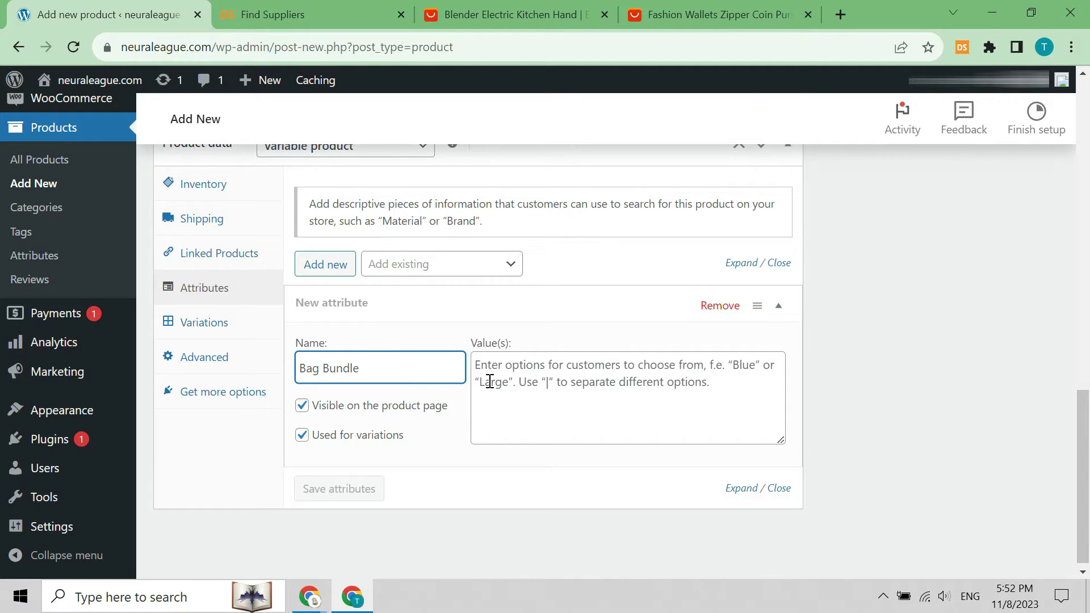
{"action": "left_click", "coordinate": [490, 382]}
{"action": "type", "text": "1"}
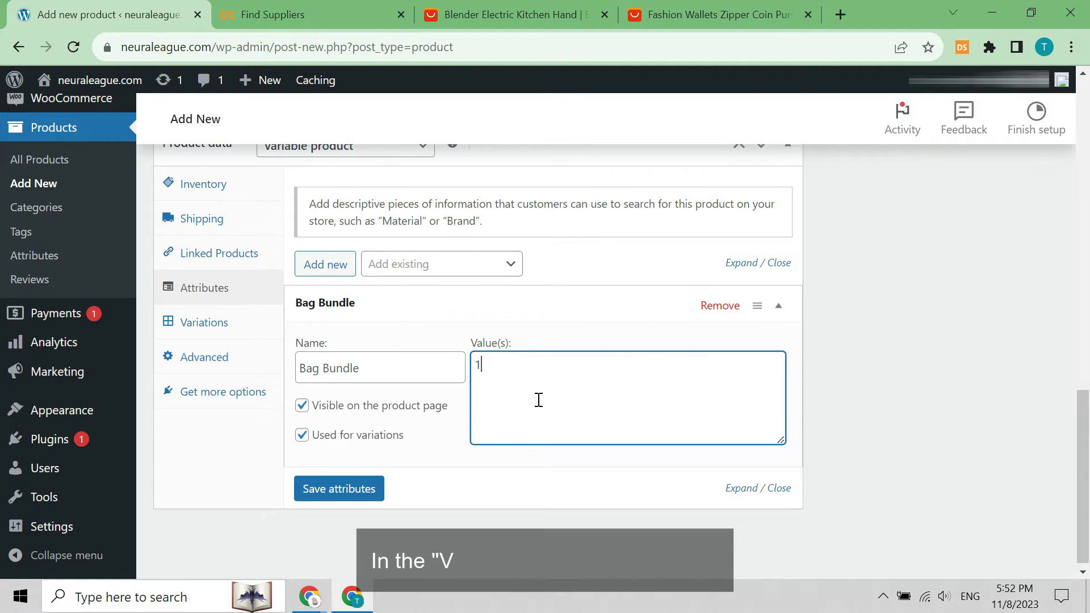
{"action": "type", "text": " bag "}
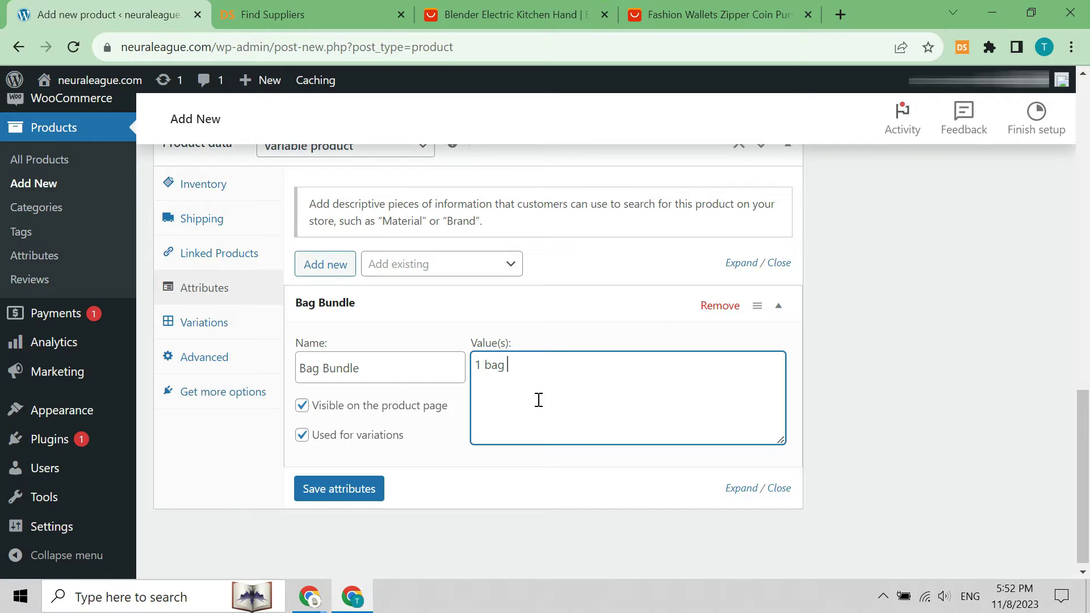
{"action": "type", "text": "| 1 purse | 1 "}
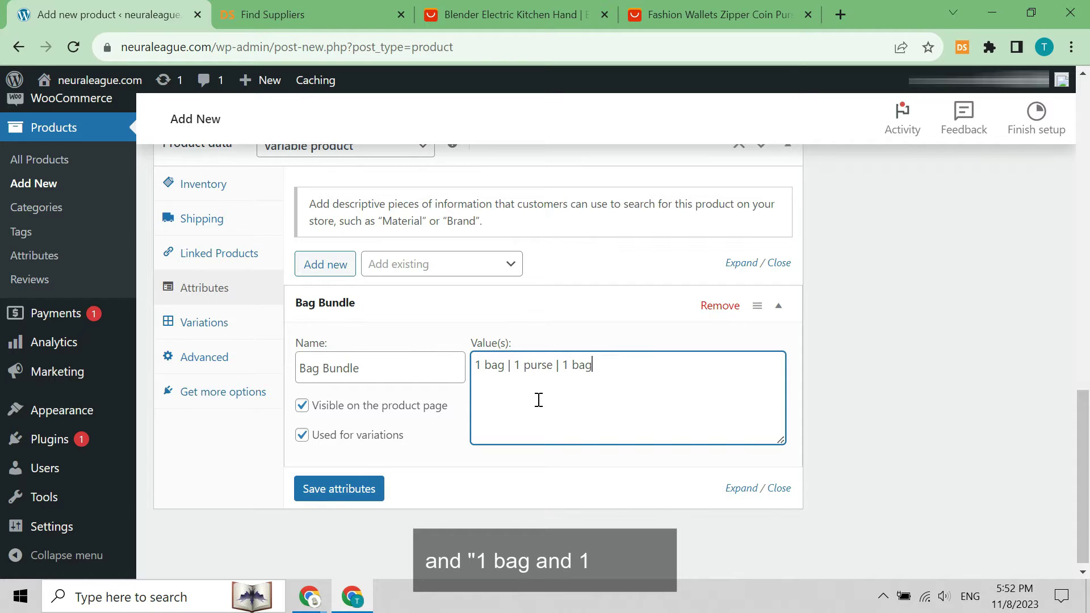
{"action": "type", "text": "bag and 1 purse"}
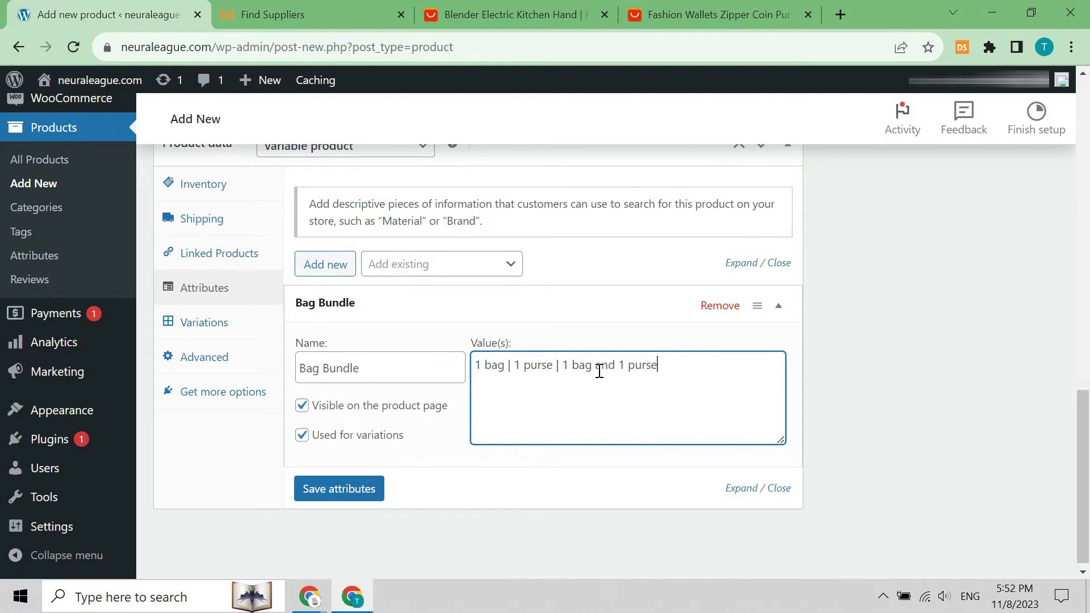
{"action": "left_click", "coordinate": [359, 491]}
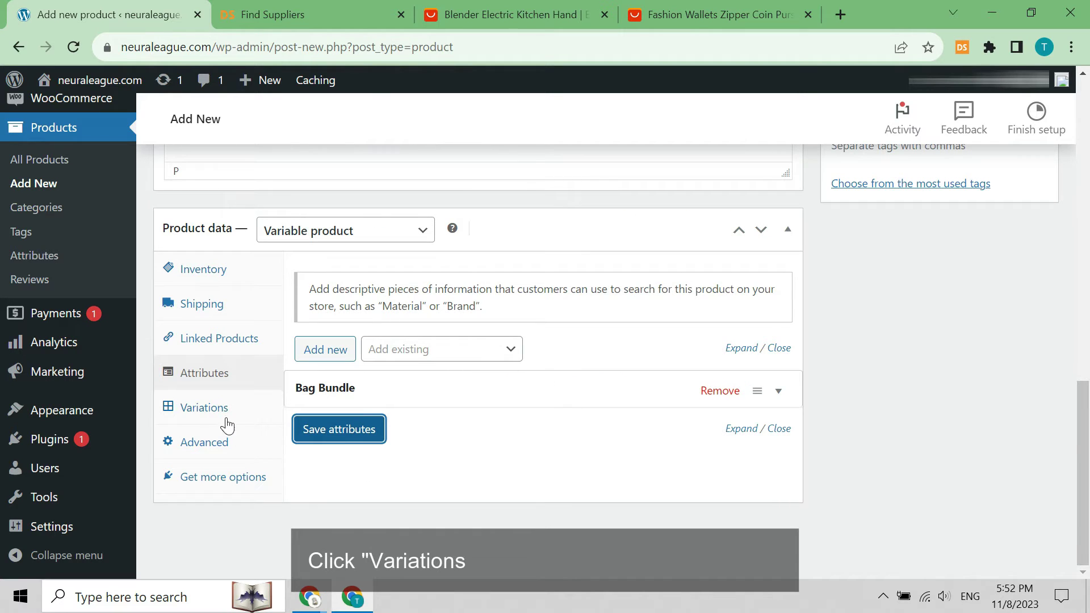
{"action": "left_click", "coordinate": [226, 420]}
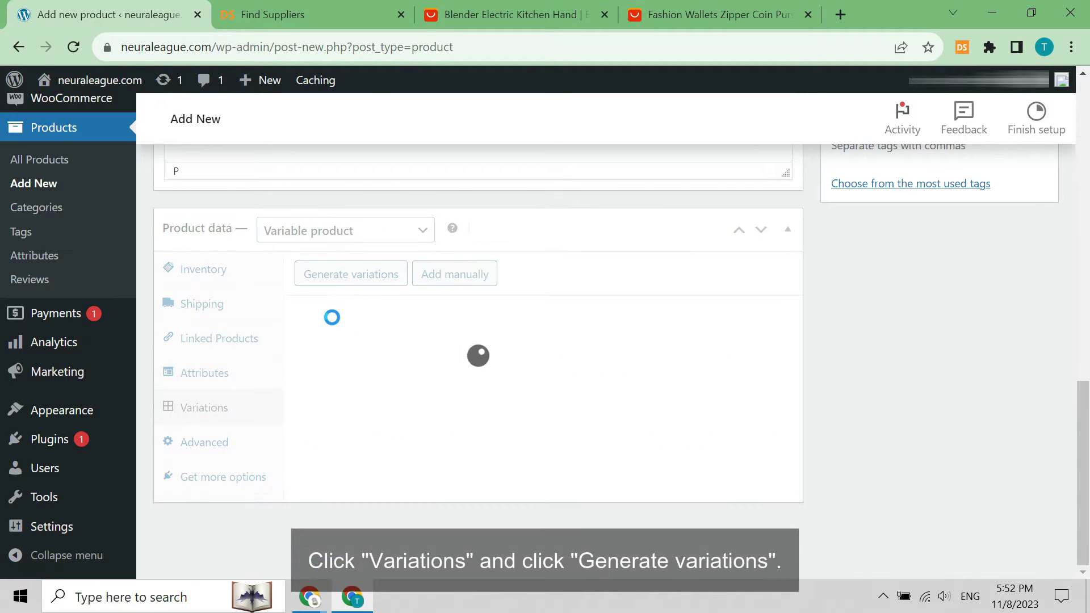
- Generate all variations from the Bag Bundle attribute values
{"action": "left_click", "coordinate": [349, 276]}
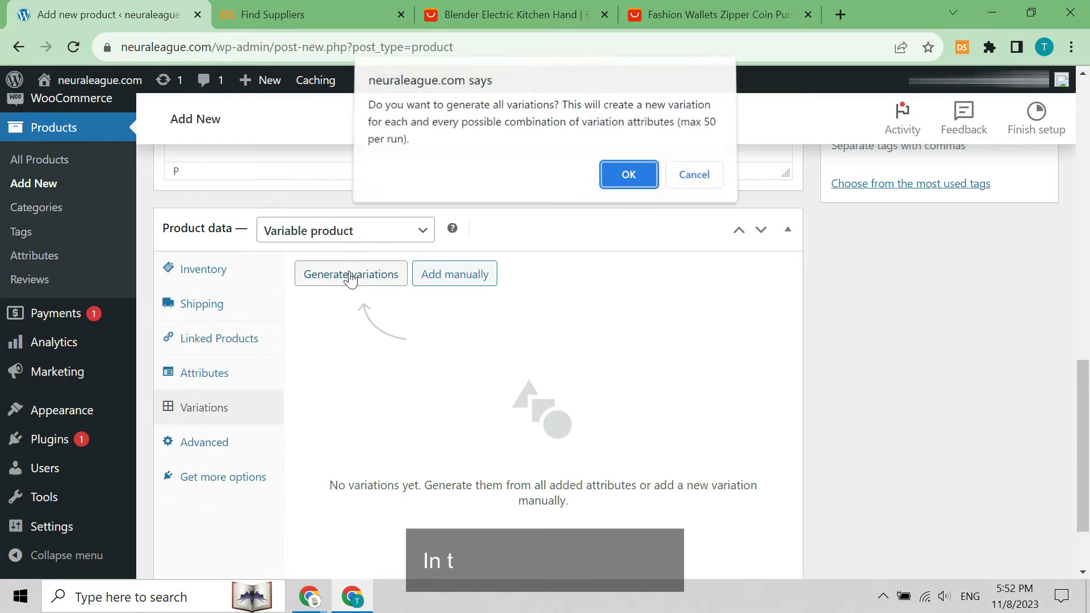
{"action": "left_click", "coordinate": [622, 179]}
{"action": "scroll", "coordinate": [676, 359], "scroll_direction": "down", "scroll_amount": 1}
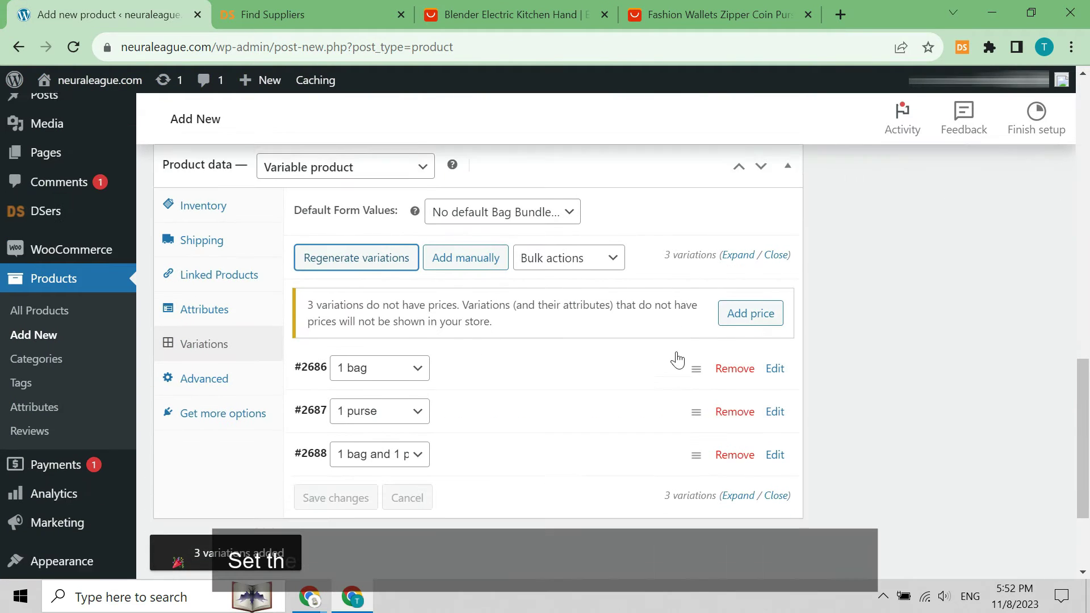
- Give the 1 bag variation SKU 01, regular price 10 and the pasted description
{"action": "left_click", "coordinate": [628, 357]}
{"action": "left_click", "coordinate": [648, 432]}
{"action": "type", "text": "01"}
{"action": "scroll", "coordinate": [448, 459], "scroll_direction": "down", "scroll_amount": 1}
{"action": "left_click", "coordinate": [448, 459]}
{"action": "type", "text": "10"}
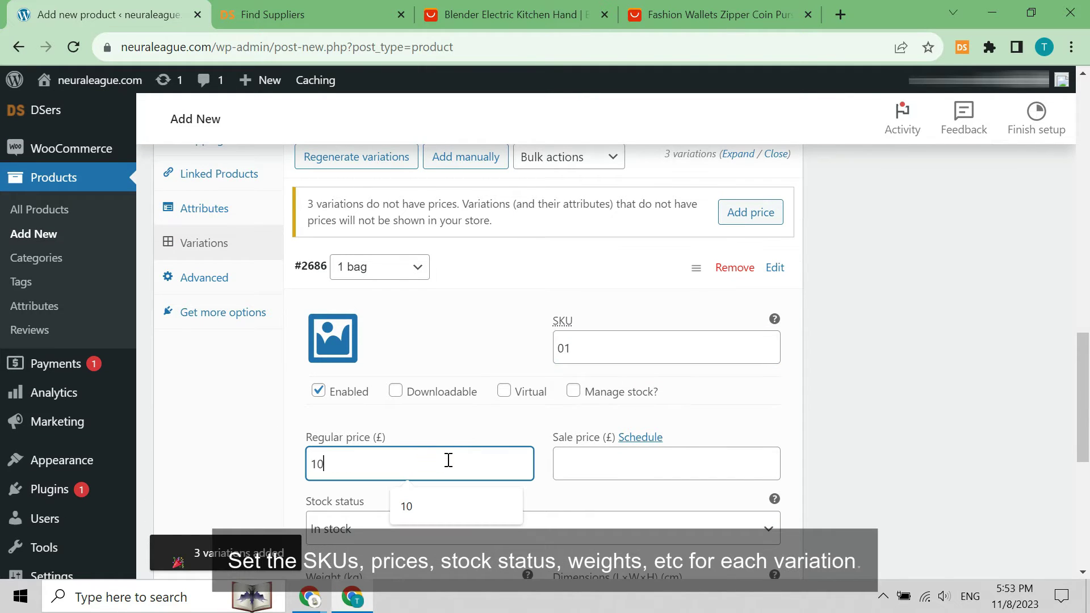
{"action": "scroll", "coordinate": [445, 459], "scroll_direction": "down", "scroll_amount": 4}
{"action": "left_click", "coordinate": [427, 471]}
{"action": "key", "text": "ctrl+v"}
{"action": "scroll", "coordinate": [453, 494], "scroll_direction": "down", "scroll_amount": 3}
- Give the 1 purse variation SKU 02, regular price 5 and the pasted description
{"action": "left_click", "coordinate": [601, 395]}
{"action": "left_click", "coordinate": [676, 465]}
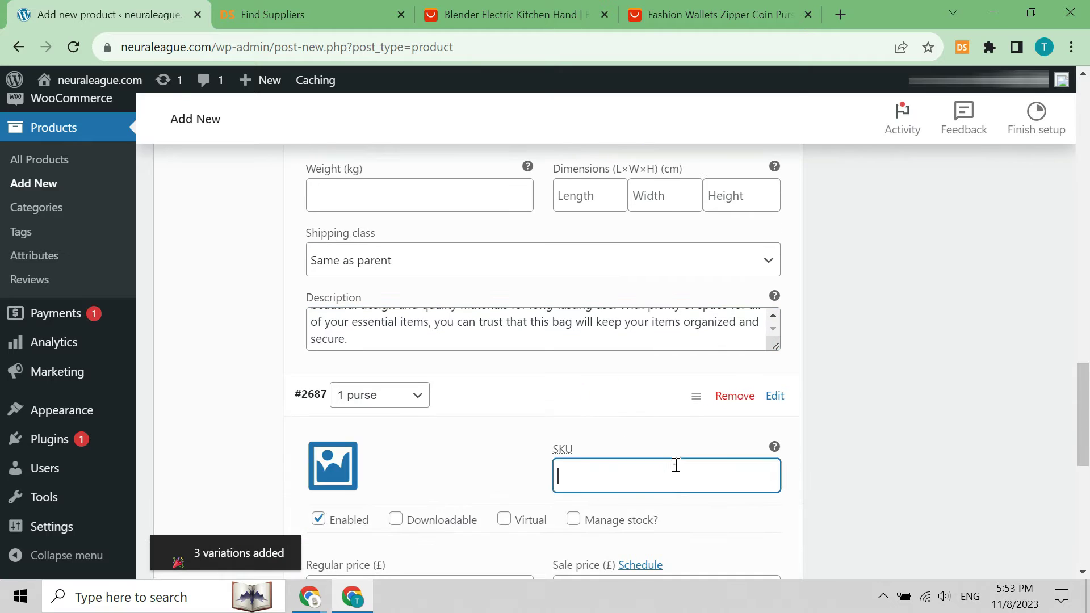
{"action": "type", "text": "02"}
{"action": "scroll", "coordinate": [510, 448], "scroll_direction": "down", "scroll_amount": 3}
{"action": "left_click", "coordinate": [403, 411]}
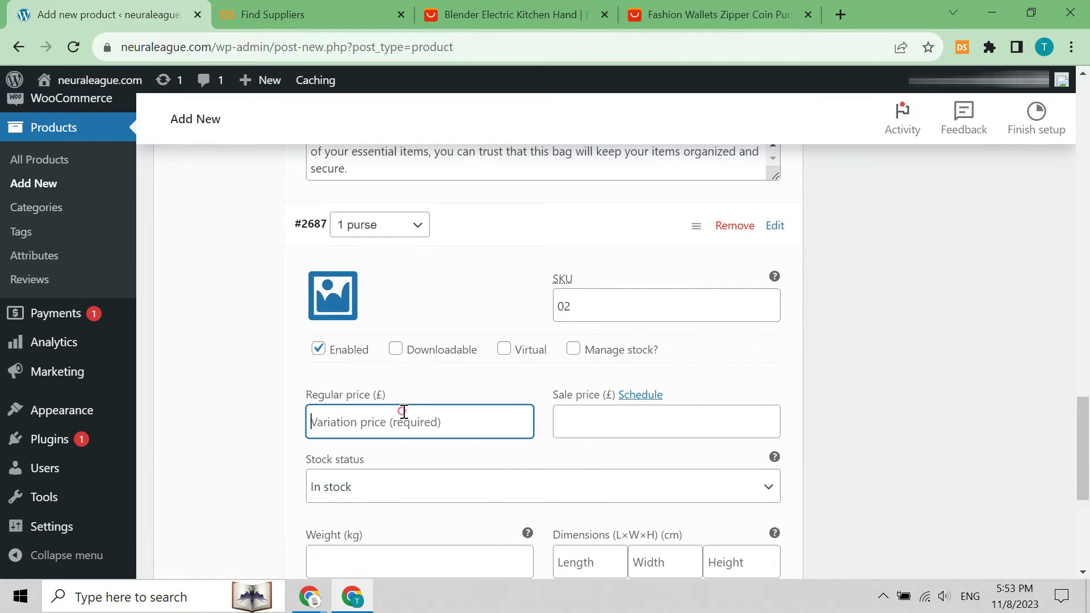
{"action": "type", "text": "5"}
{"action": "scroll", "coordinate": [393, 473], "scroll_direction": "down", "scroll_amount": 3}
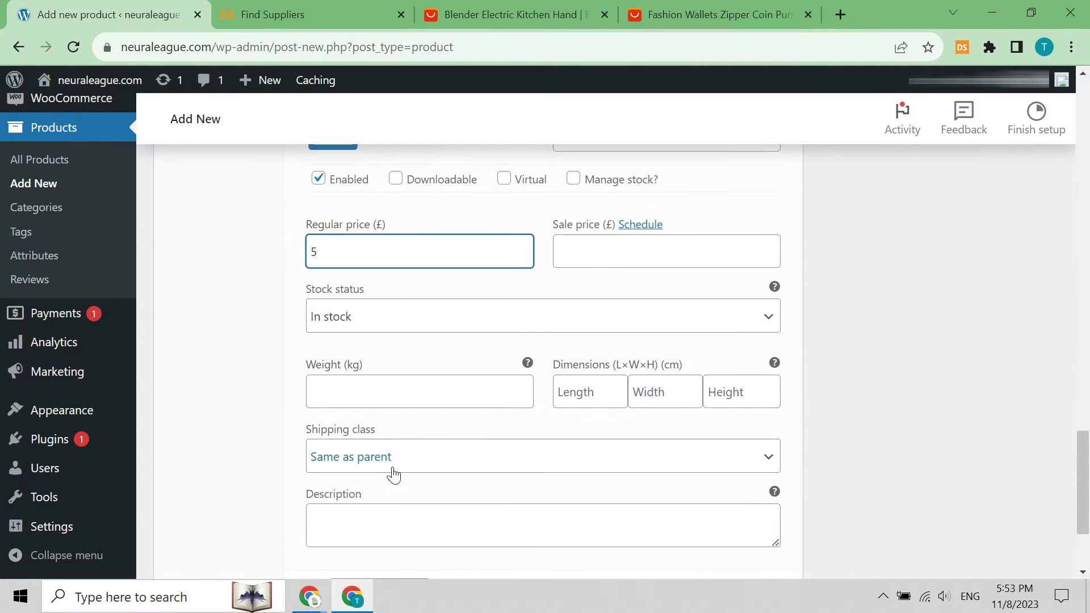
{"action": "left_click", "coordinate": [373, 529]}
{"action": "key", "text": "ctrl+v"}
{"action": "scroll", "coordinate": [588, 450], "scroll_direction": "down", "scroll_amount": 3}
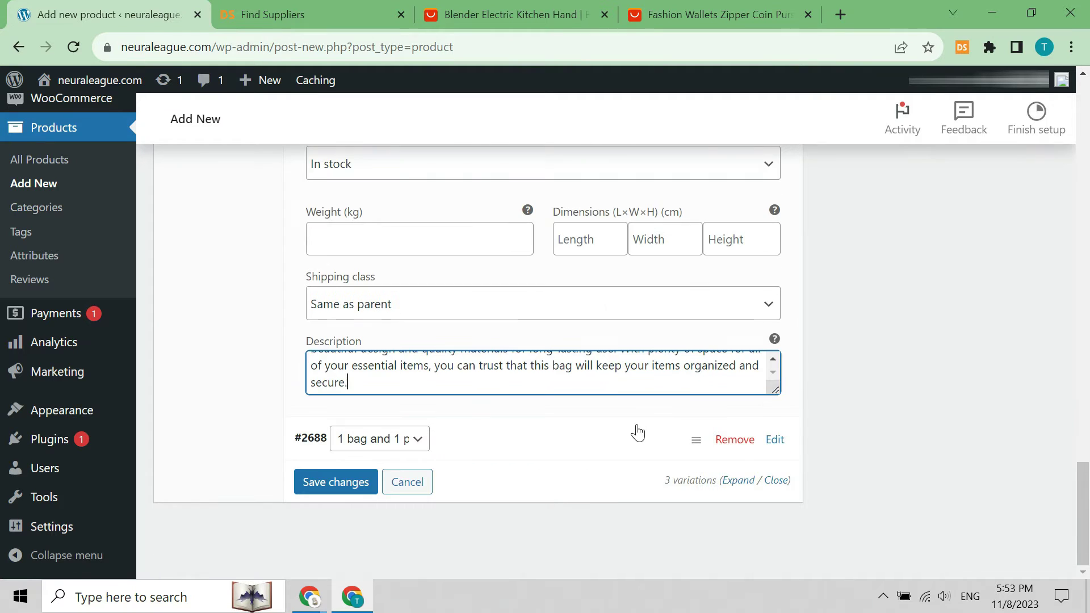
- Give the bag and purse variation price 14 and a description, then save all variations
{"action": "left_click", "coordinate": [636, 431]}
{"action": "left_click", "coordinate": [686, 515]}
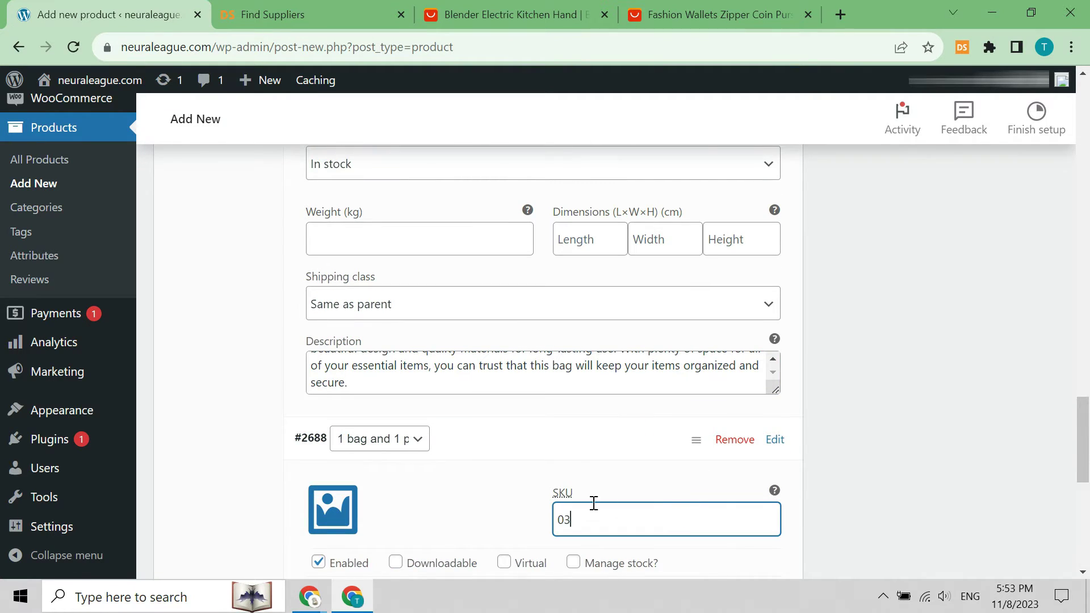
{"action": "scroll", "coordinate": [593, 503], "scroll_direction": "down", "scroll_amount": 3}
{"action": "left_click", "coordinate": [412, 460]}
{"action": "type", "text": "1"}
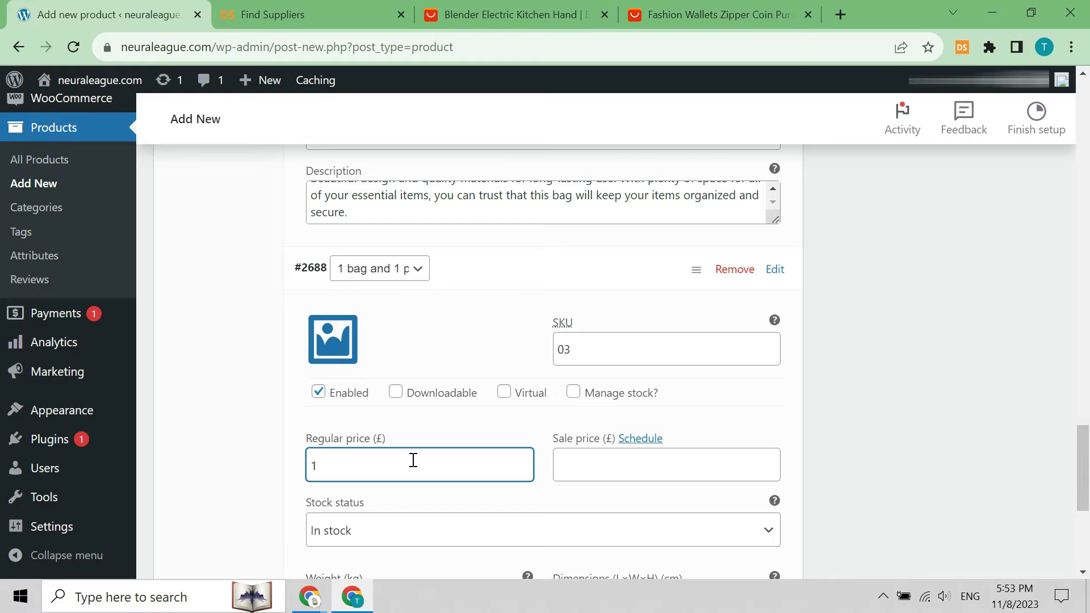
{"action": "type", "text": "4"}
{"action": "scroll", "coordinate": [413, 460], "scroll_direction": "down", "scroll_amount": 5}
{"action": "left_click", "coordinate": [400, 471]}
{"action": "key", "text": "ctrl+v"}
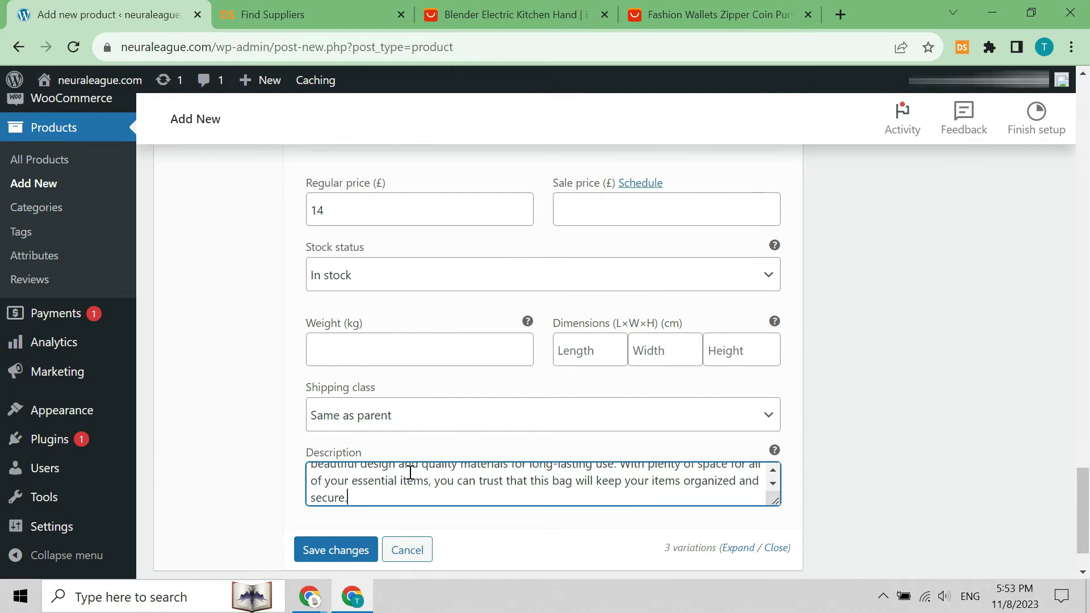
{"action": "scroll", "coordinate": [397, 461], "scroll_direction": "down", "scroll_amount": 1}
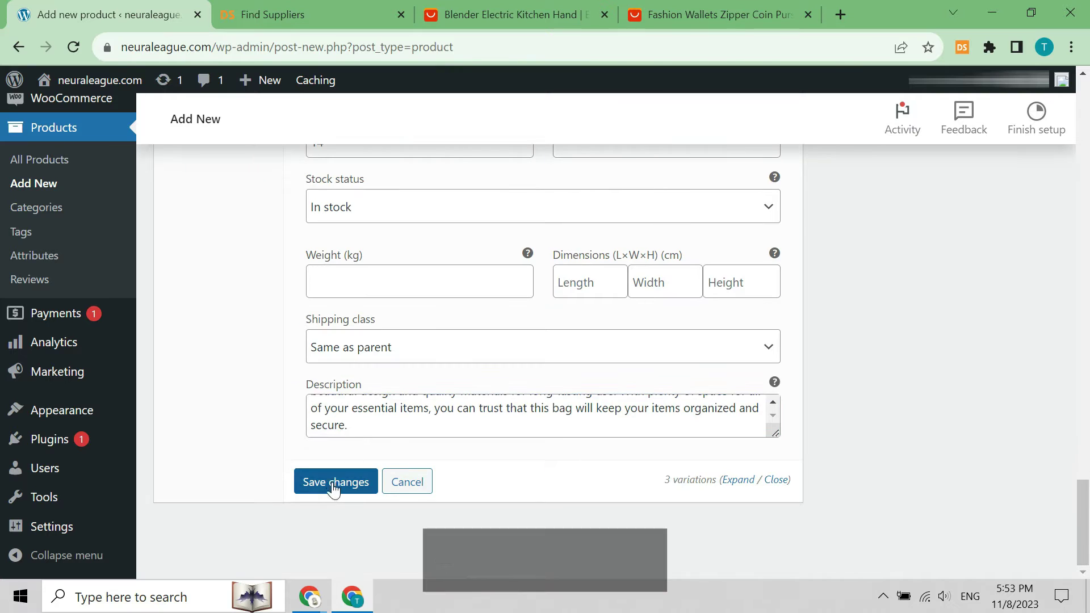
{"action": "left_click", "coordinate": [351, 478]}
- Upload woman-bag.png from Downloads and set it as the product image
{"action": "scroll", "coordinate": [1058, 325], "scroll_direction": "up", "scroll_amount": 15}
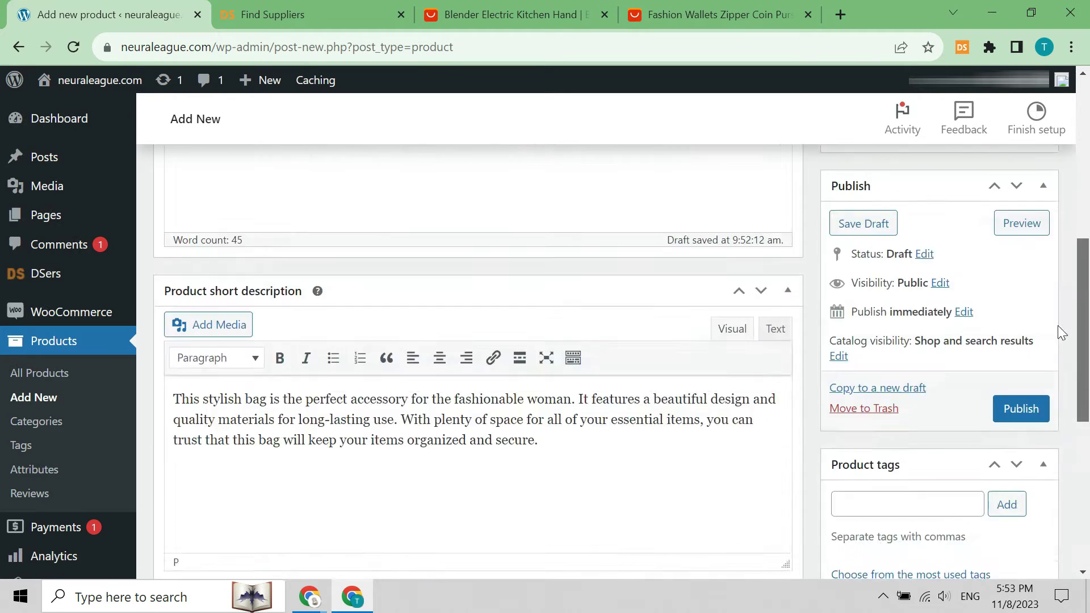
{"action": "left_click", "coordinate": [855, 427]}
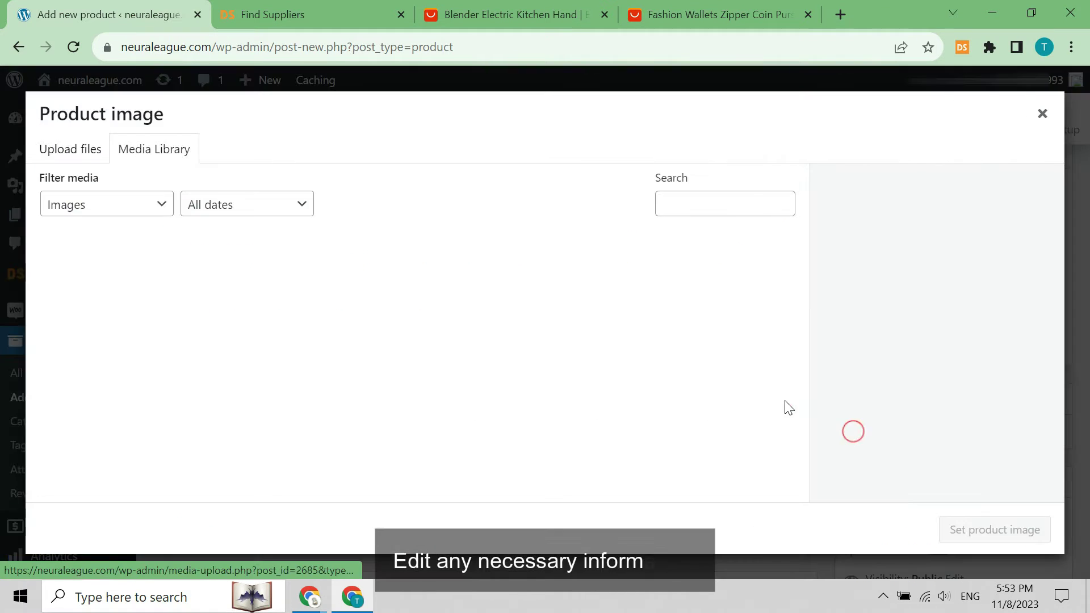
{"action": "left_click", "coordinate": [97, 149]}
{"action": "left_click", "coordinate": [501, 344]}
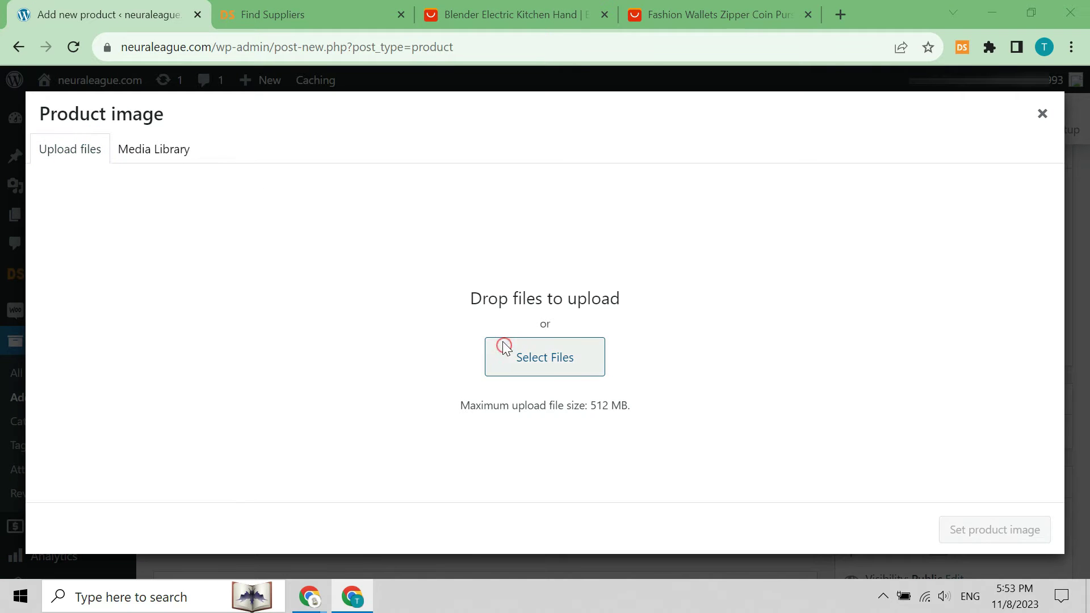
{"action": "left_click", "coordinate": [475, 287]}
{"action": "left_click", "coordinate": [656, 518]}
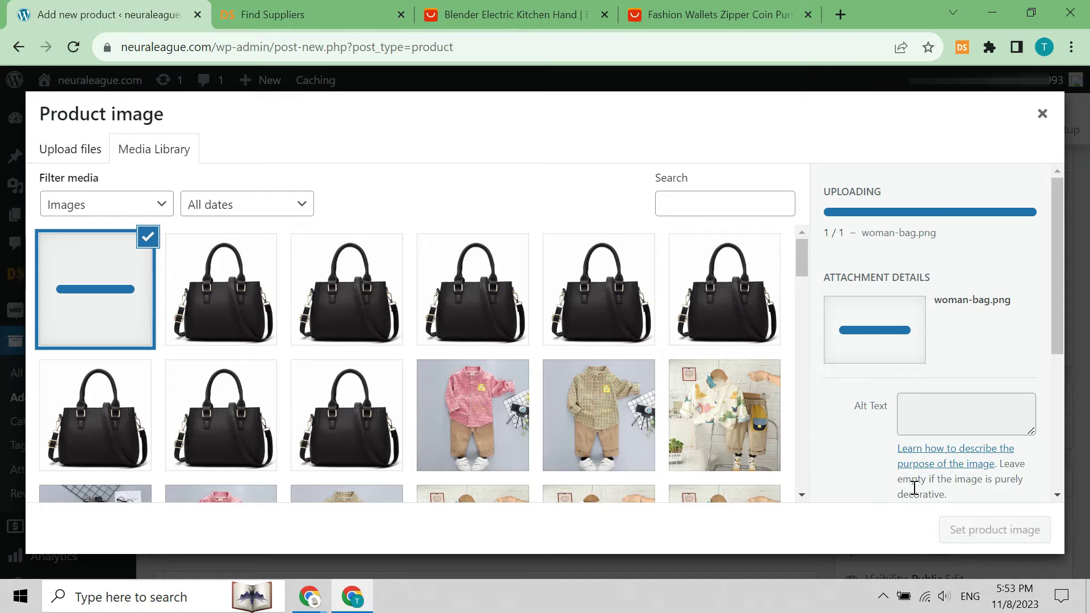
{"action": "left_click", "coordinate": [961, 528]}
- Publish the WOMAN BAG AND PURSE product
{"action": "scroll", "coordinate": [968, 487], "scroll_direction": "down", "scroll_amount": 5}
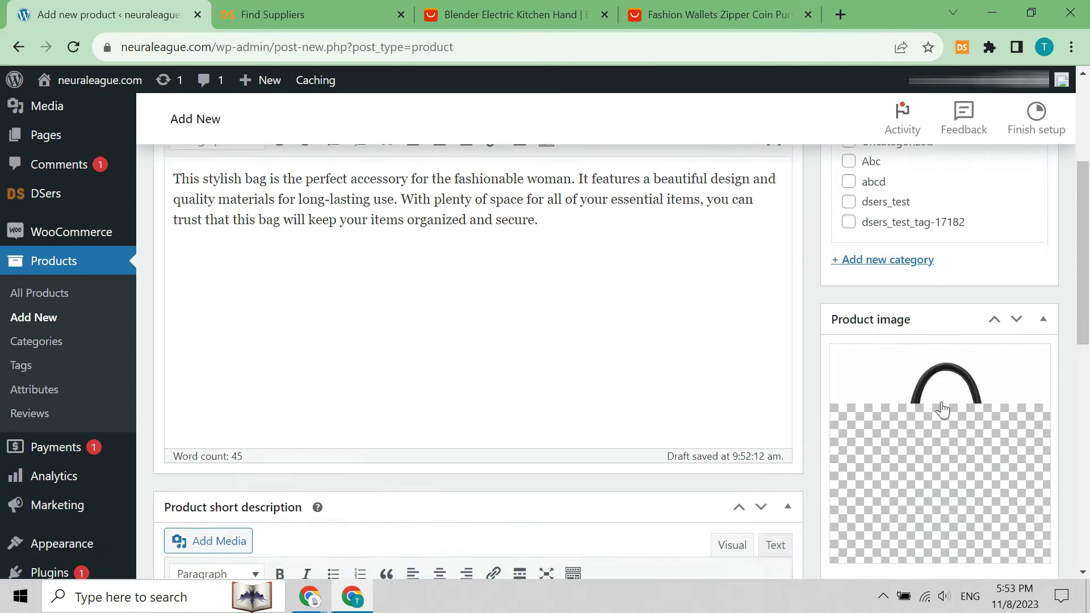
{"action": "scroll", "coordinate": [988, 364], "scroll_direction": "down", "scroll_amount": 5}
{"action": "left_click", "coordinate": [1026, 379]}
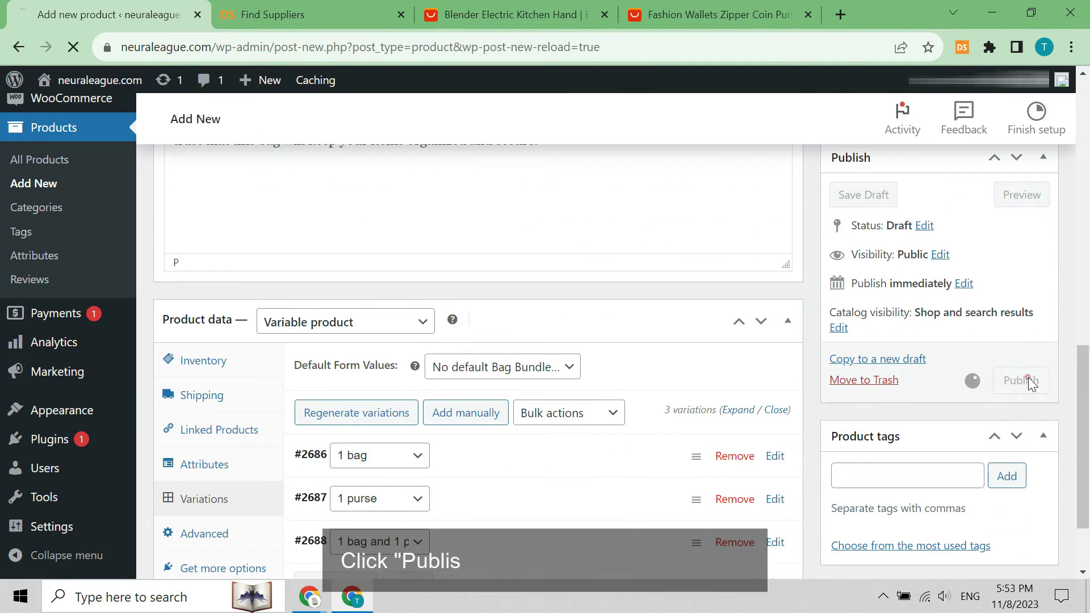
- In DSers, import WOMAN BAG AND PURSE from WooCommerce and view it under Unmapped products
{"action": "left_click", "coordinate": [285, 16]}
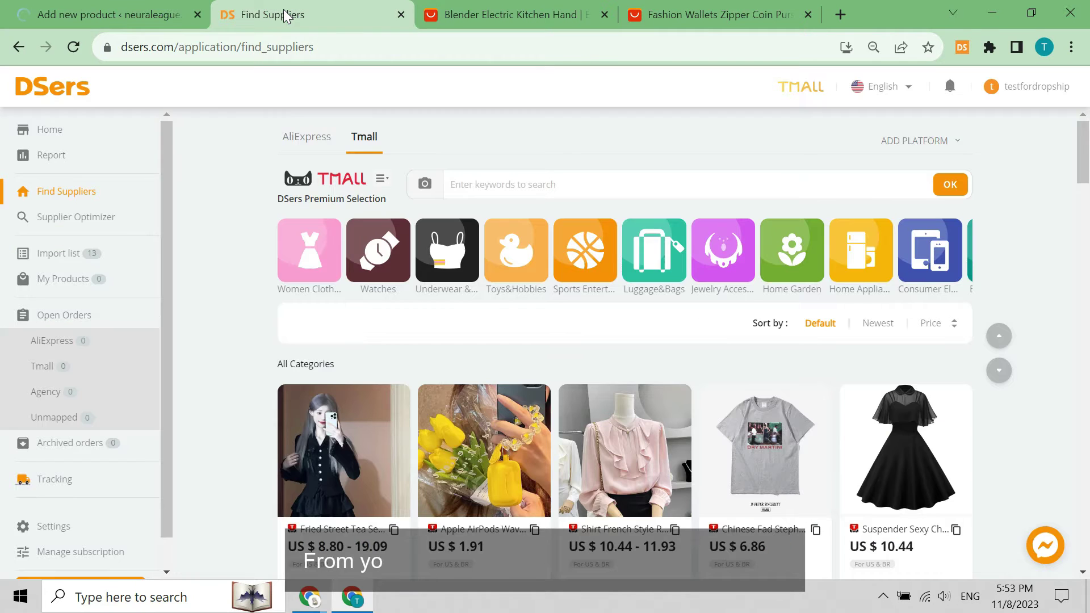
{"action": "left_click", "coordinate": [81, 277]}
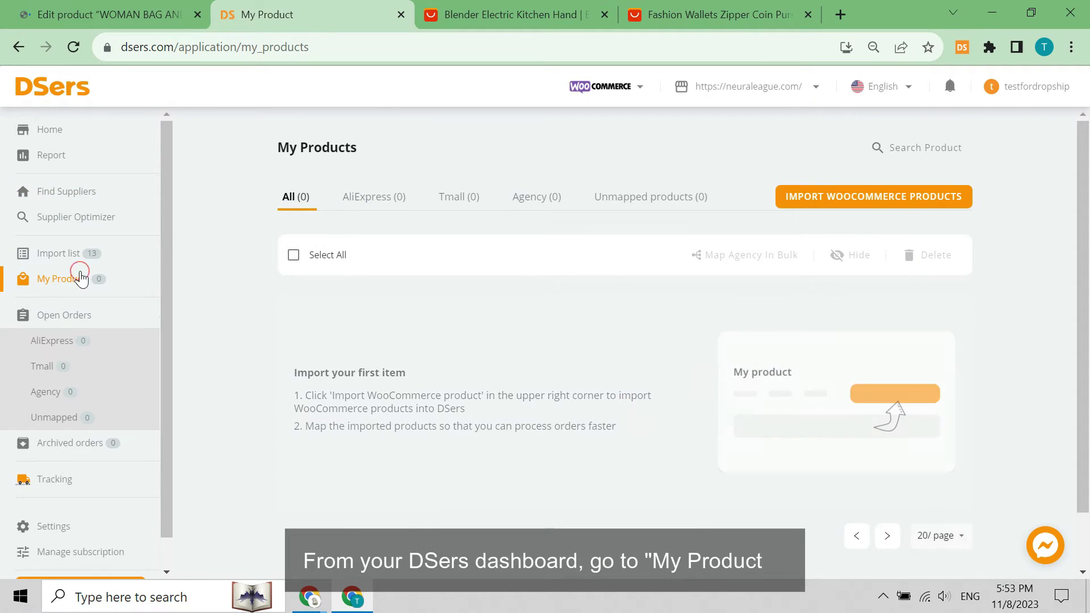
{"action": "left_click", "coordinate": [818, 192]}
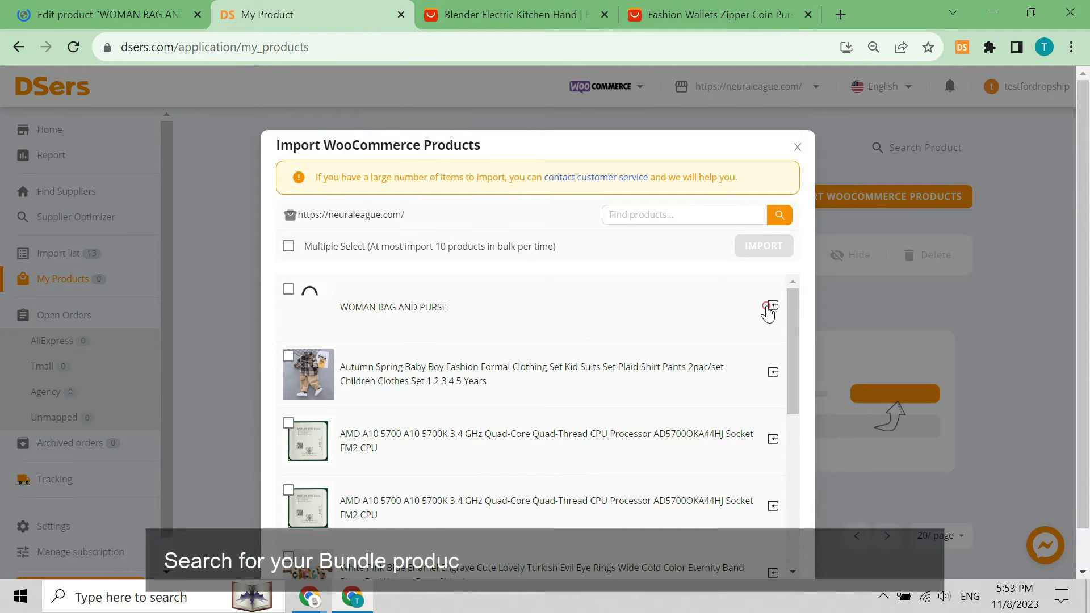
{"action": "left_click", "coordinate": [770, 309]}
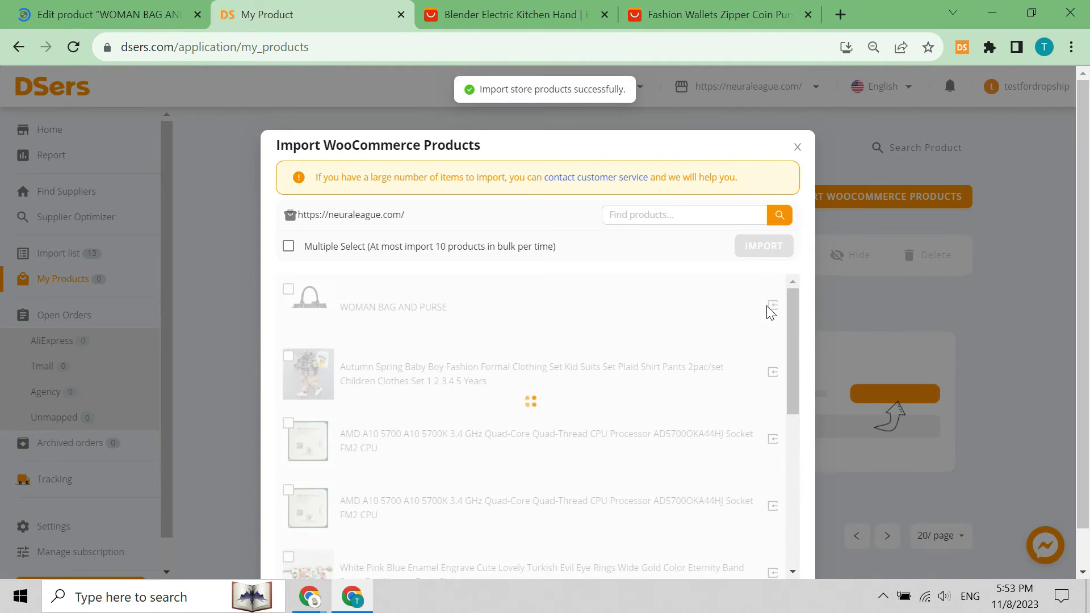
{"action": "left_click", "coordinate": [796, 149]}
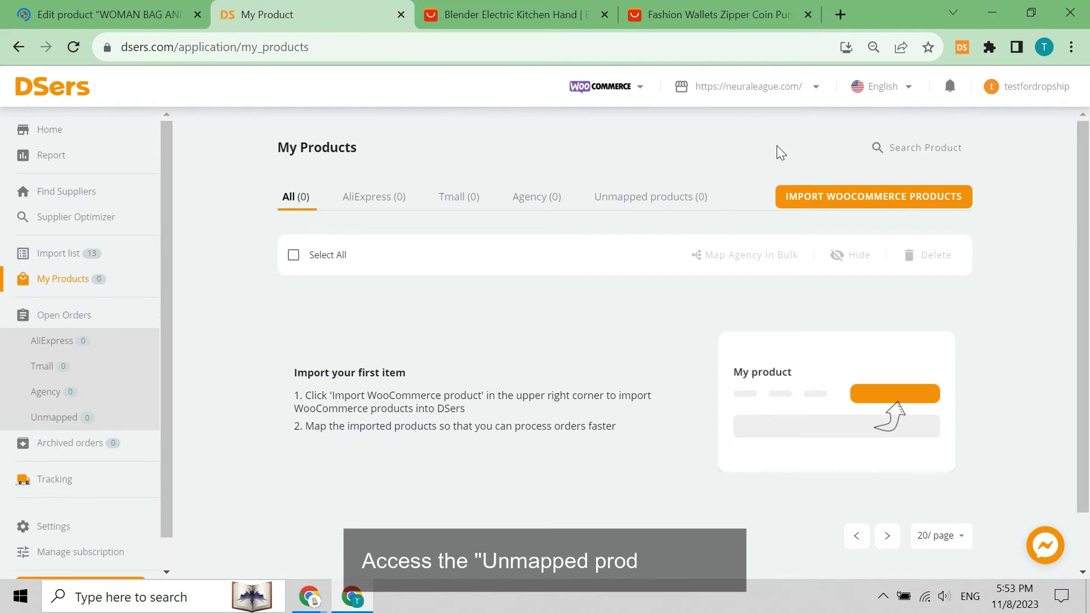
{"action": "left_click", "coordinate": [650, 197]}
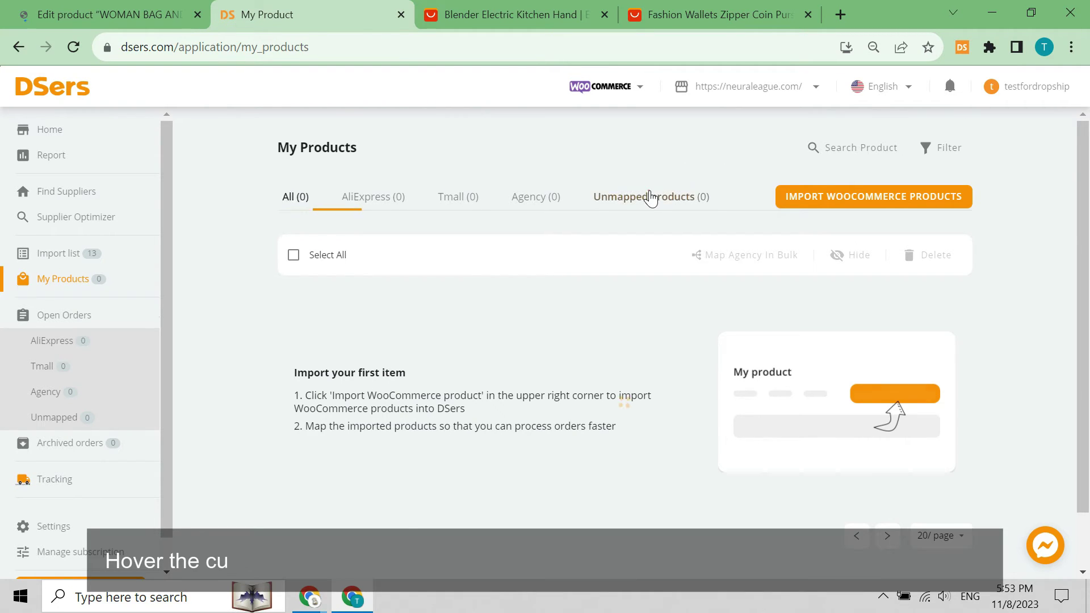
{"action": "mouse_move", "coordinate": [384, 374]}
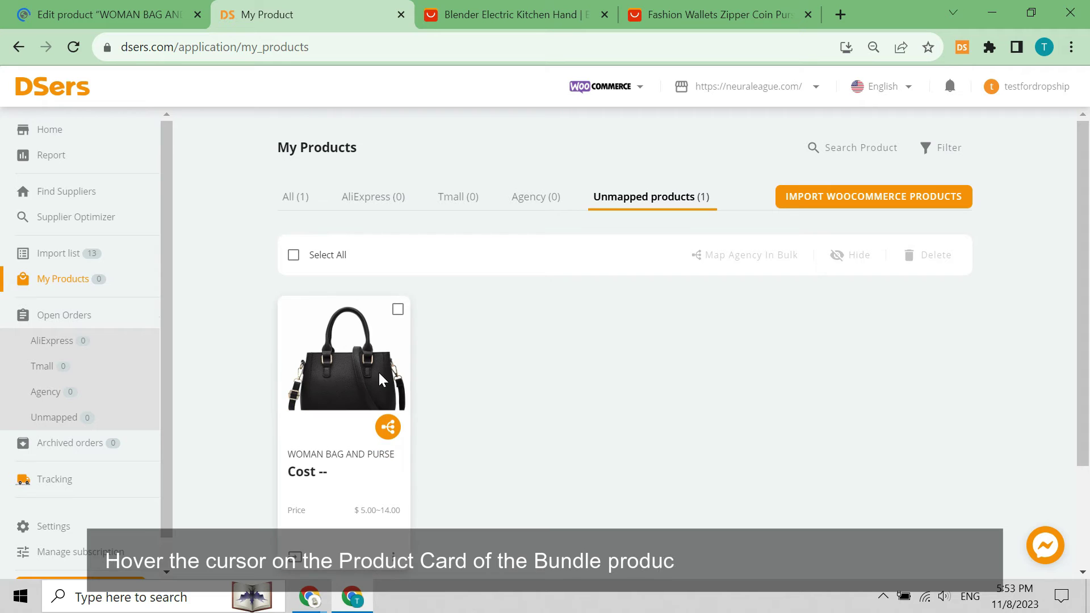
- Switch the product's Marketplaces mapping to Bundle and turn its Status on
{"action": "left_click", "coordinate": [388, 427]}
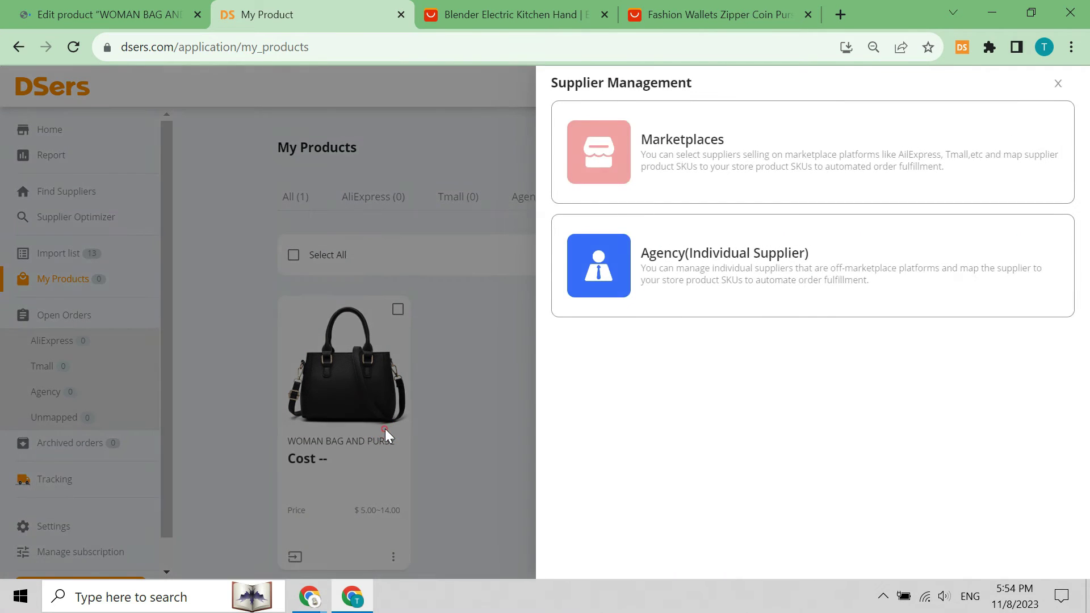
{"action": "left_click", "coordinate": [681, 180]}
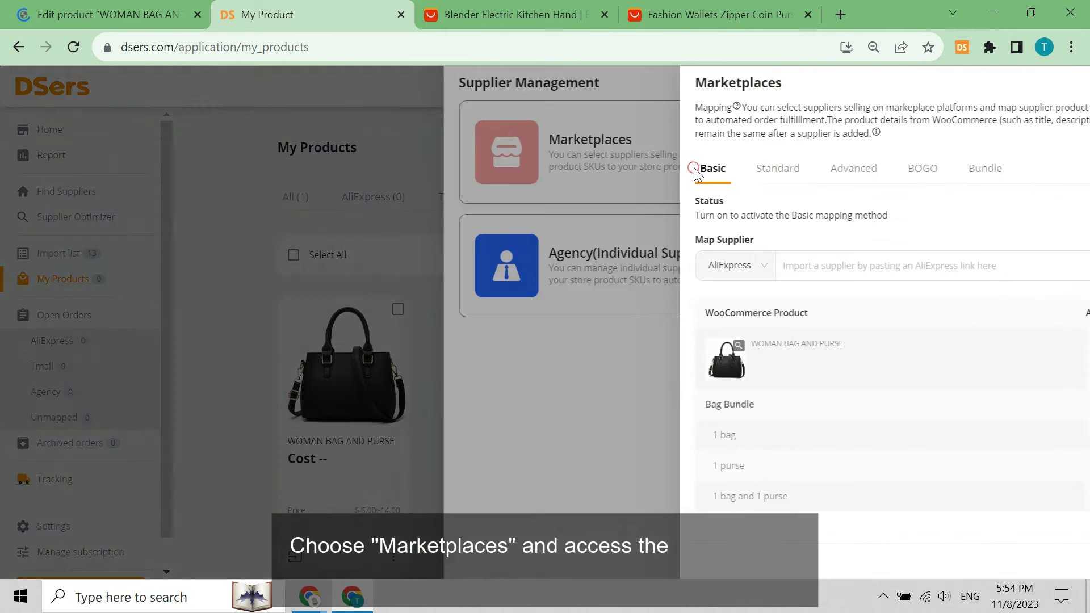
{"action": "left_click", "coordinate": [781, 170]}
{"action": "left_click", "coordinate": [842, 170]}
{"action": "left_click", "coordinate": [1047, 211]}
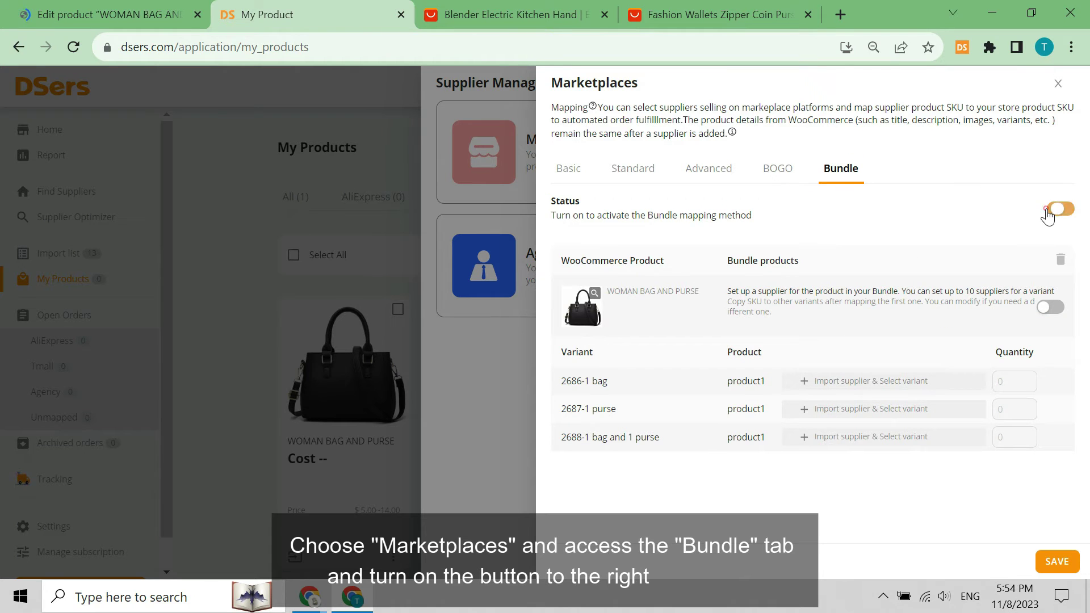
- Map the 1 bag variant to the AliExpress embroidery handbag in black, 23X14X19cm
{"action": "left_click", "coordinate": [828, 381]}
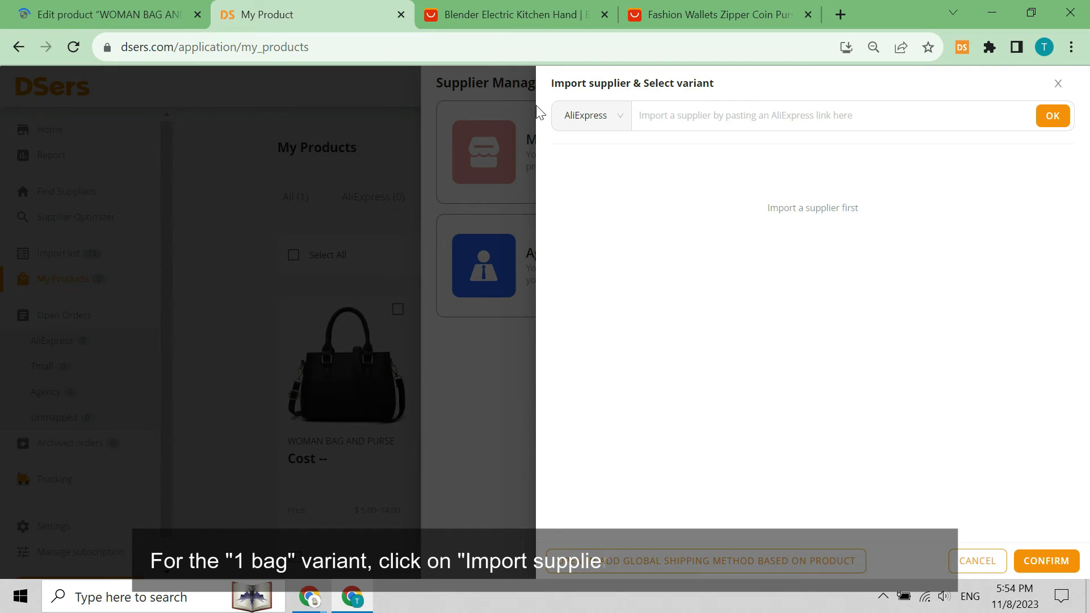
{"action": "left_click", "coordinate": [499, 14]}
{"action": "left_click", "coordinate": [446, 48]}
{"action": "key", "text": "ctrl+c"}
{"action": "left_click", "coordinate": [360, 17]}
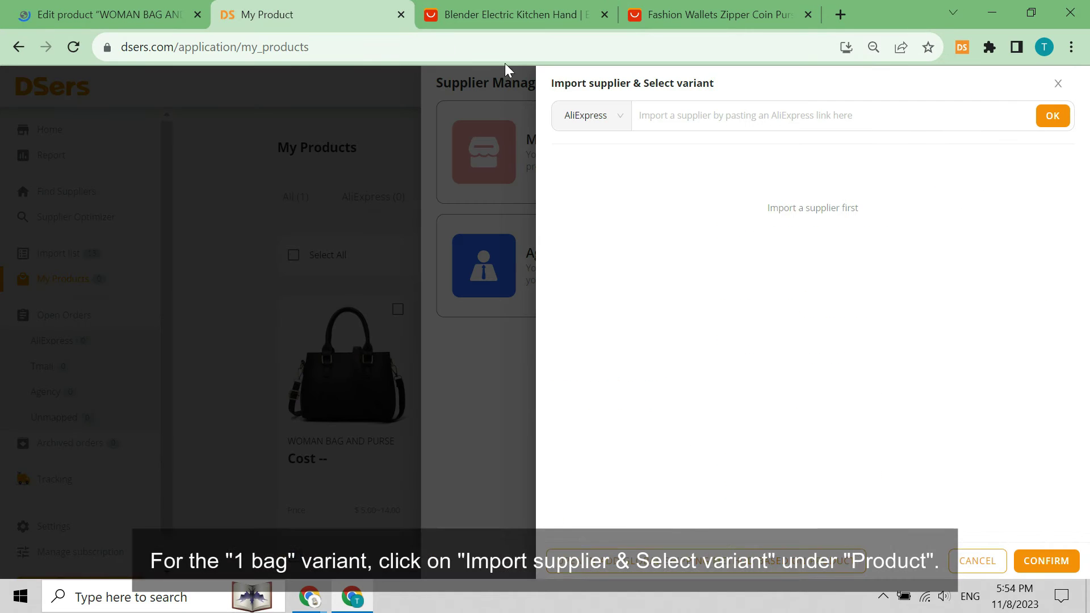
{"action": "left_click", "coordinate": [688, 122]}
{"action": "key", "text": "ctrl+v"}
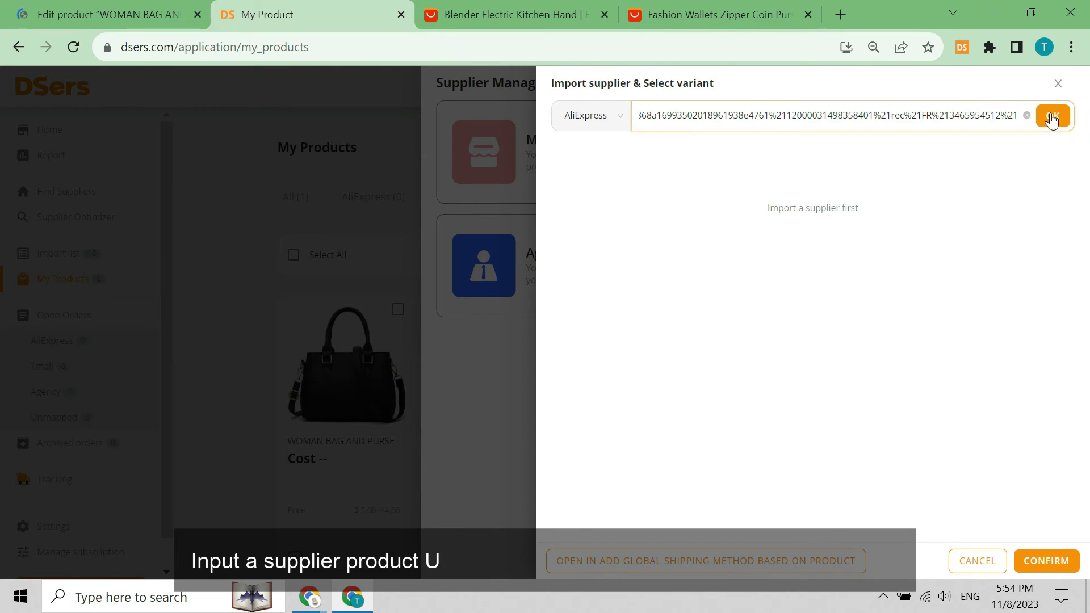
{"action": "left_click", "coordinate": [1051, 117]}
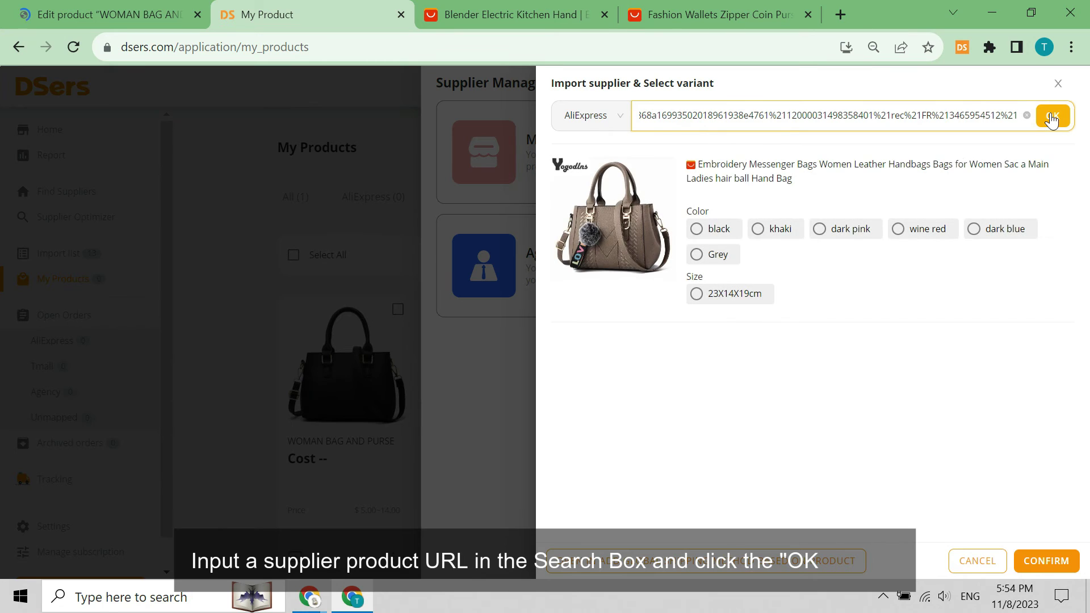
{"action": "left_click", "coordinate": [708, 230]}
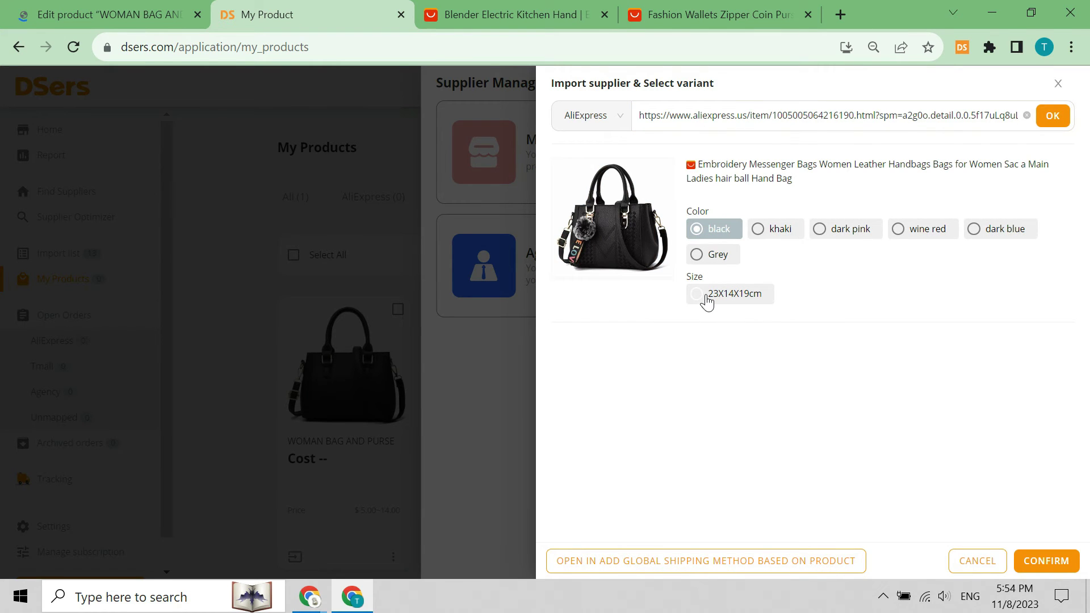
{"action": "left_click", "coordinate": [707, 295]}
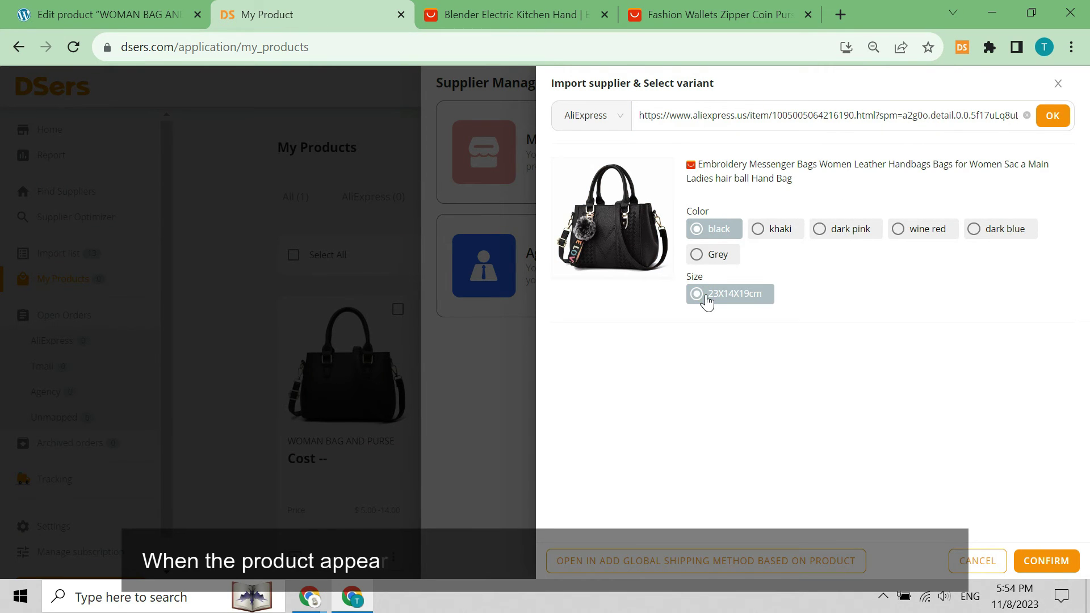
{"action": "left_click", "coordinate": [1036, 560]}
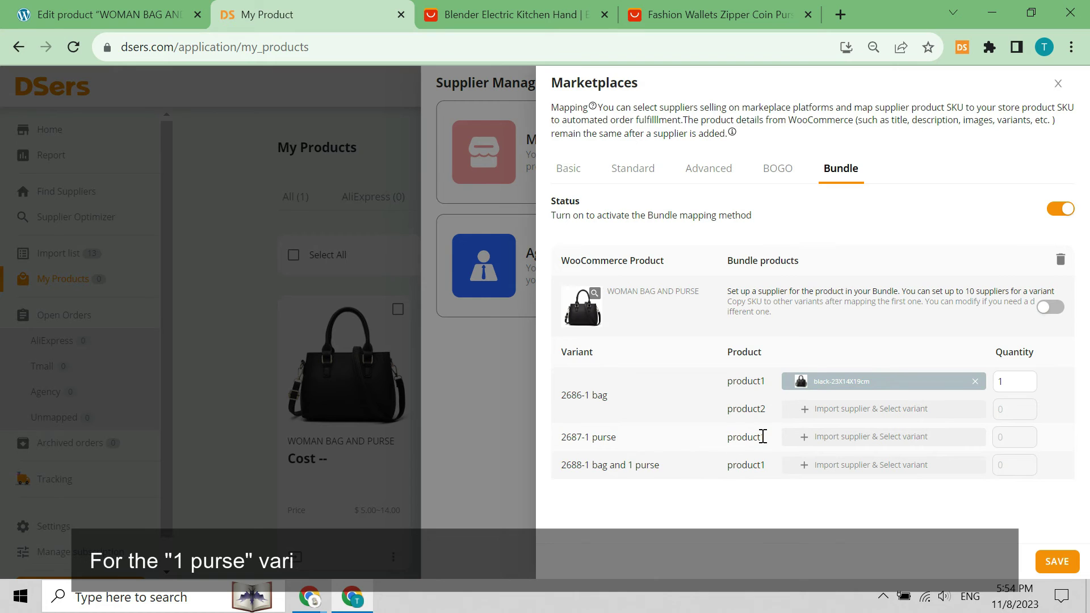
- Map the 2687 1 purse variant to the Fashion Wallets purse in Long Blue via its AliExpress link
{"action": "left_click", "coordinate": [810, 439]}
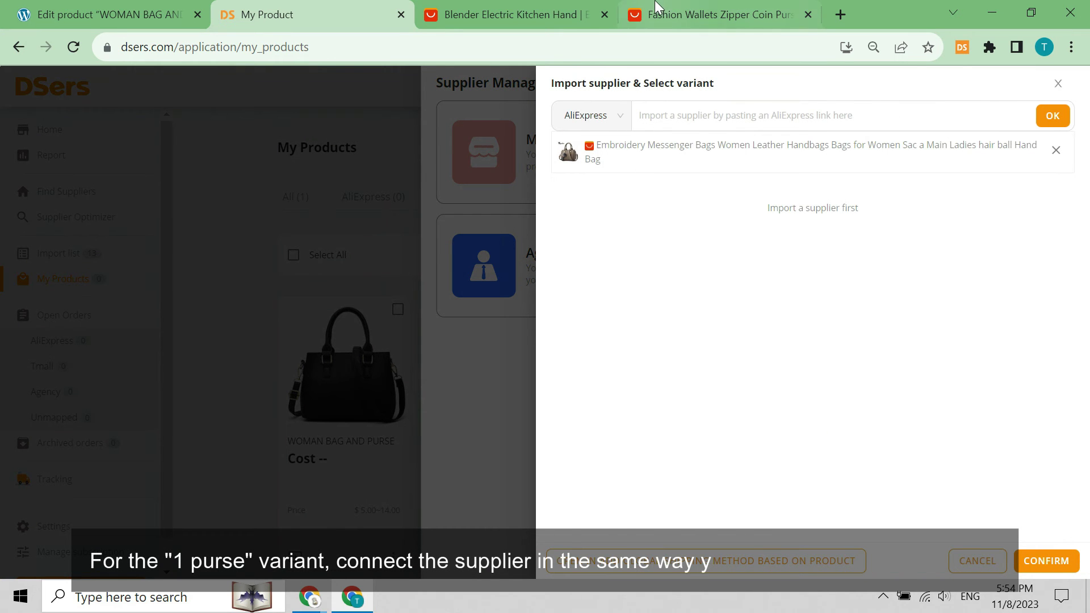
{"action": "left_click", "coordinate": [640, 11]}
{"action": "left_click", "coordinate": [451, 48]}
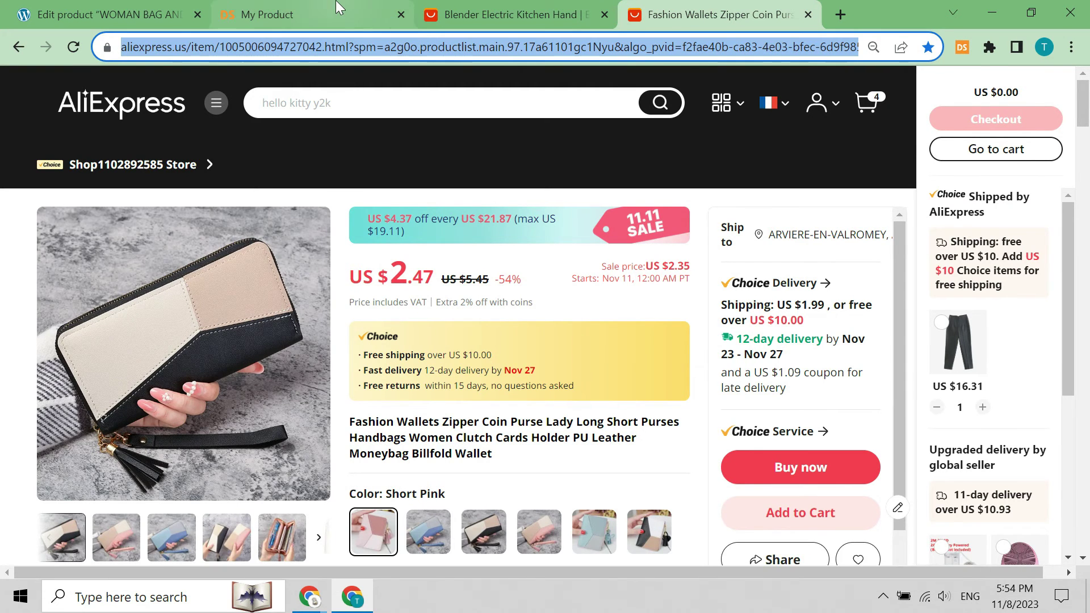
{"action": "left_click", "coordinate": [313, 15]}
{"action": "left_click", "coordinate": [673, 119]}
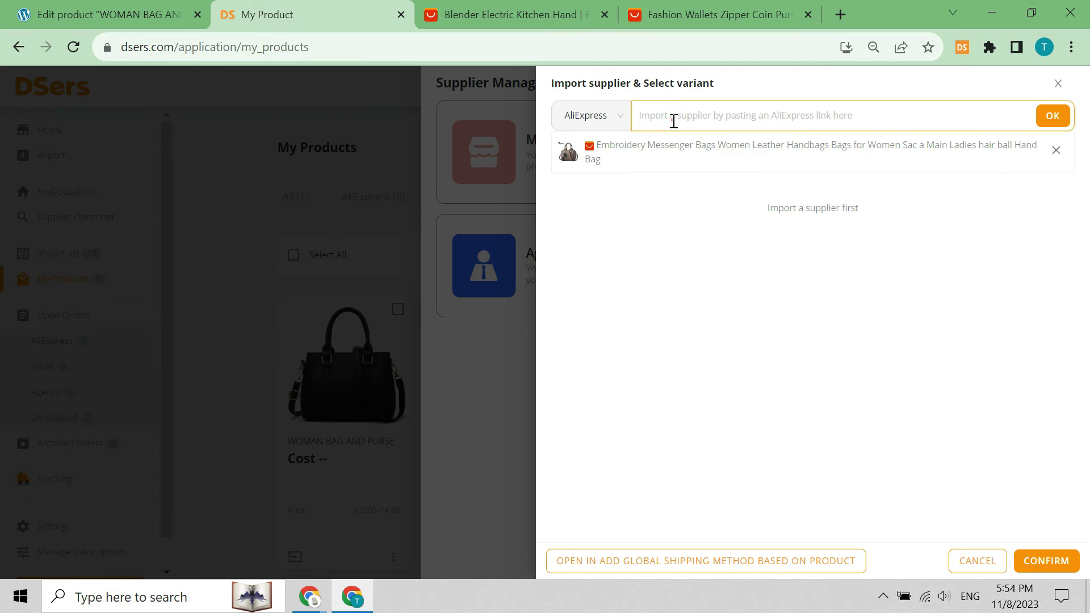
{"action": "key", "text": "ctrl+v"}
{"action": "left_click", "coordinate": [1049, 117]}
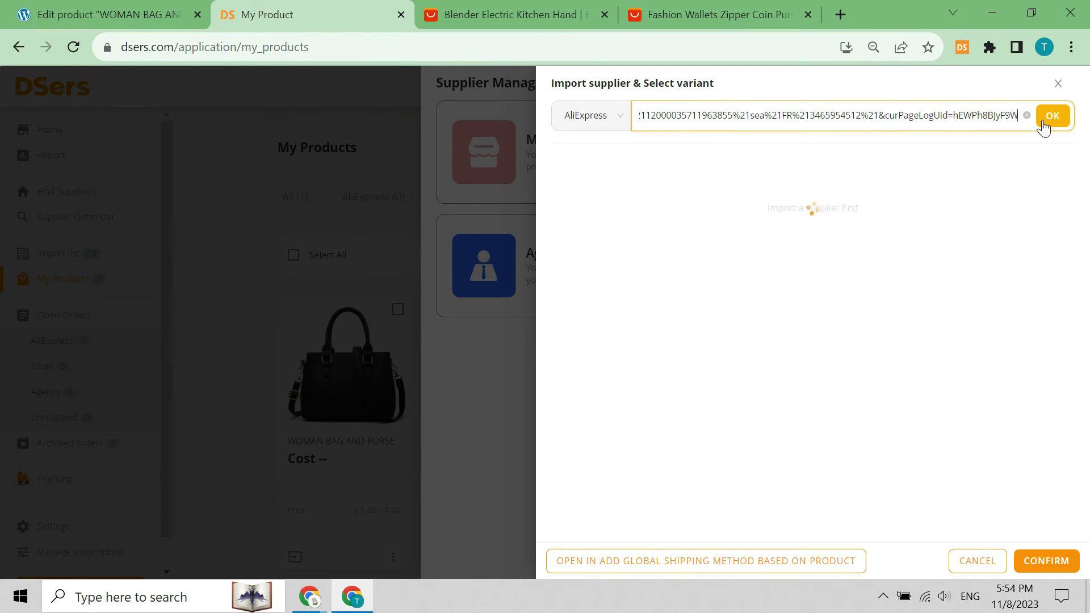
{"action": "left_click", "coordinate": [726, 228]}
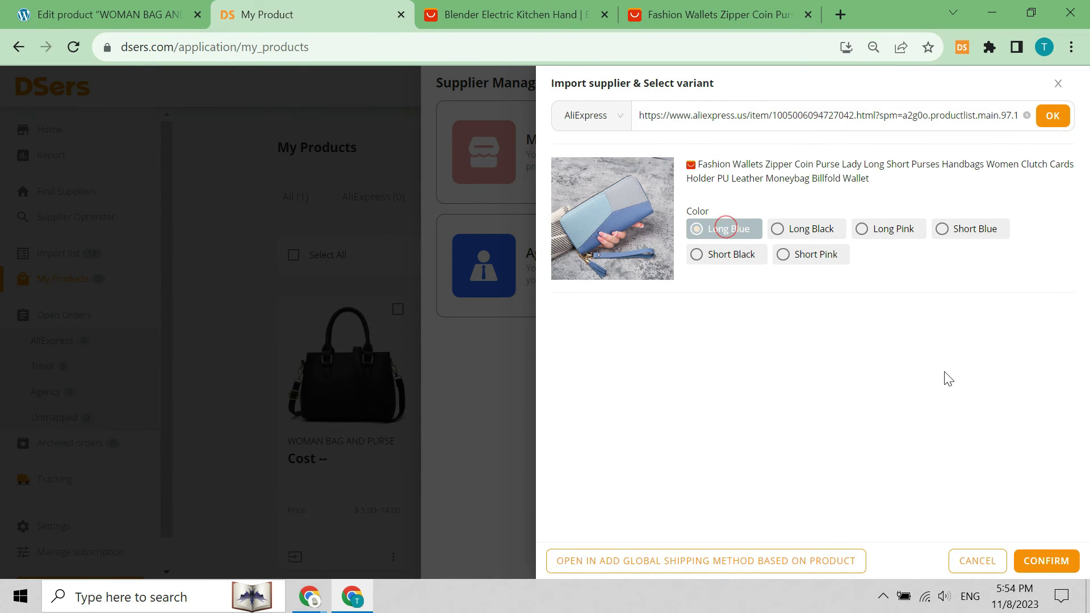
{"action": "left_click", "coordinate": [1030, 561]}
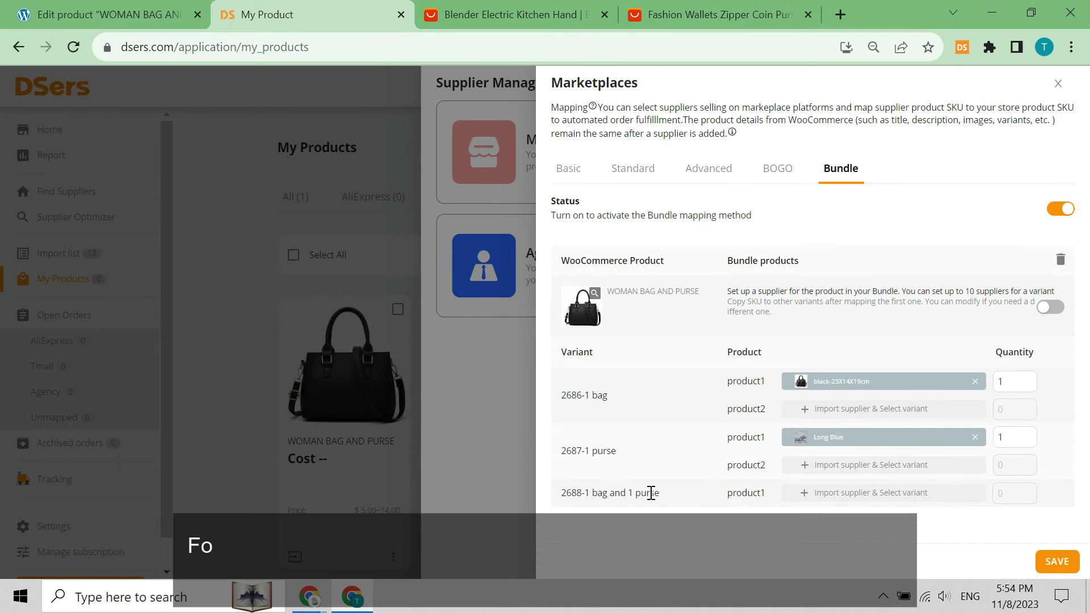
- Add the black 23X14X19cm Embroidery handbag as product1 of the 1 bag and 1 purse variant
{"action": "left_click", "coordinate": [811, 493]}
{"action": "left_click", "coordinate": [699, 165]}
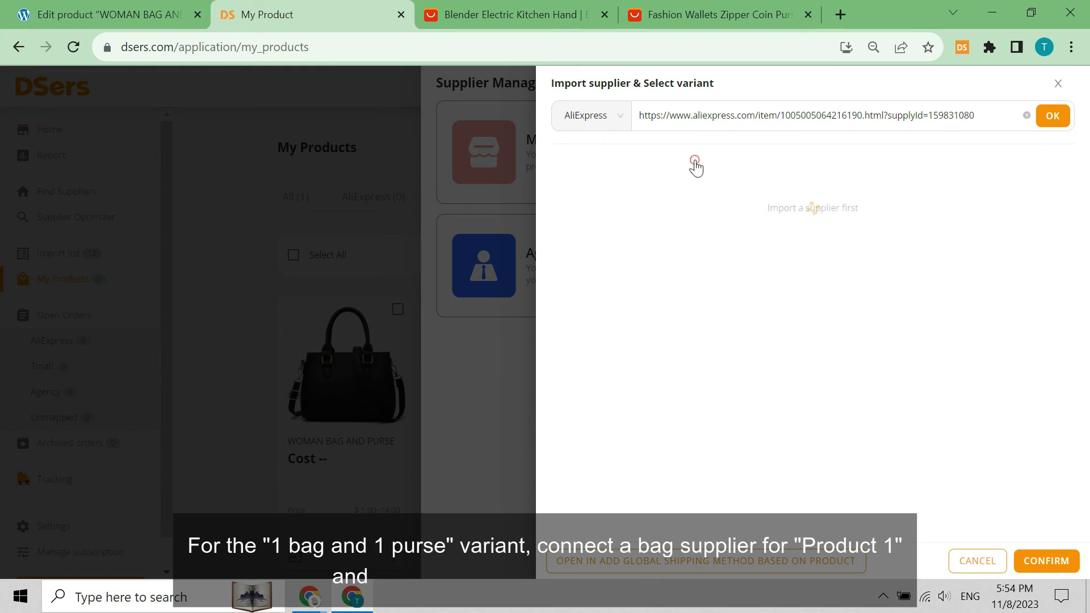
{"action": "left_click", "coordinate": [710, 230]}
{"action": "left_click", "coordinate": [718, 301]}
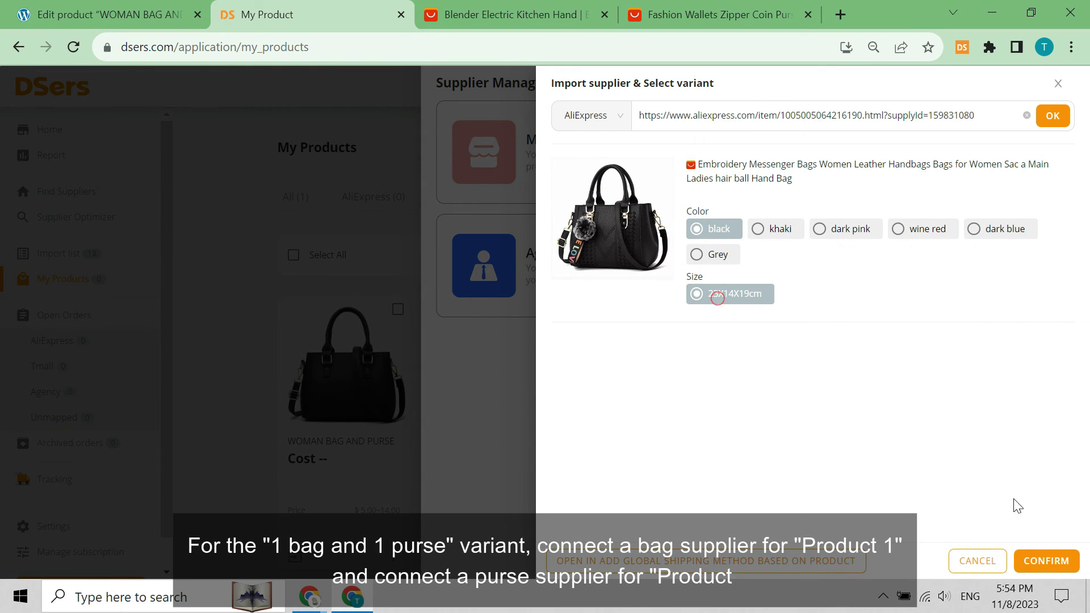
{"action": "left_click", "coordinate": [1039, 562]}
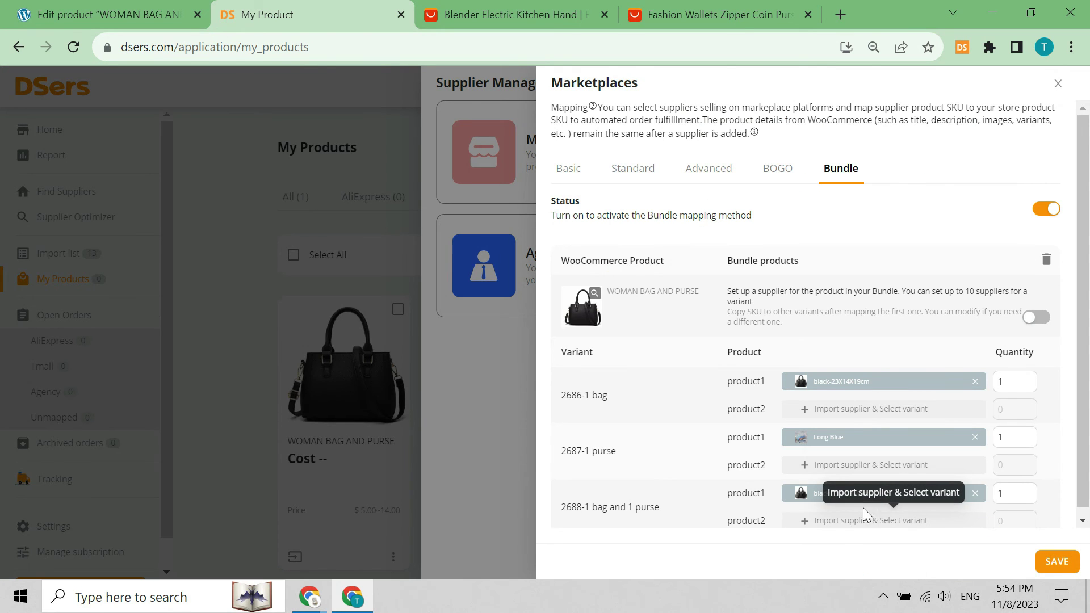
- Add the Long Blue Fashion Wallets purse as product2 of the combo variant
{"action": "left_click", "coordinate": [846, 522]}
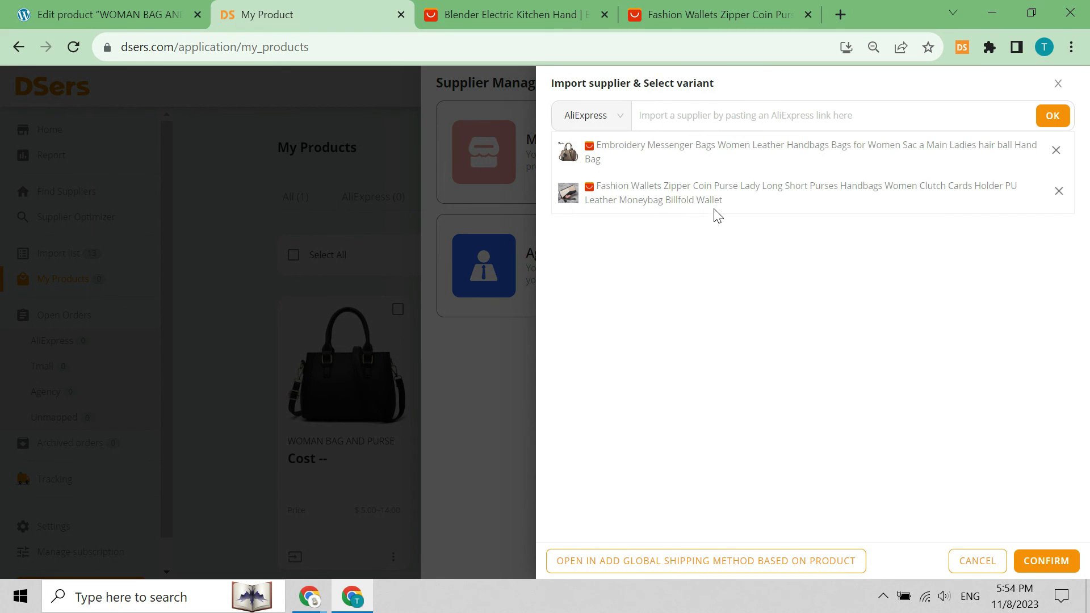
{"action": "left_click", "coordinate": [715, 208]}
{"action": "left_click", "coordinate": [706, 228]}
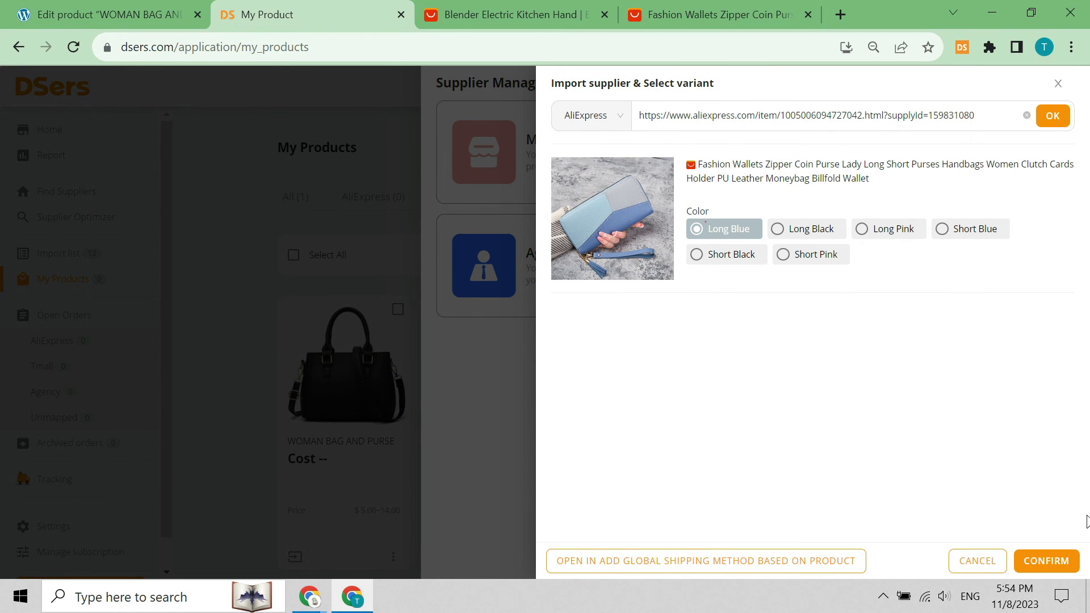
{"action": "left_click", "coordinate": [1046, 562]}
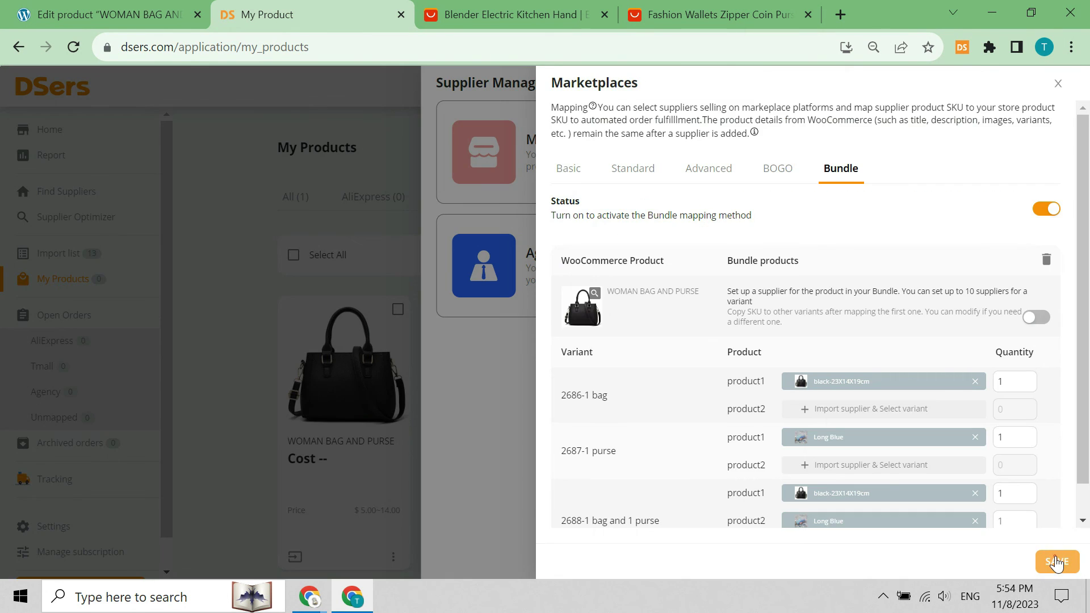
- Save the Bundle mapping for all three WOMAN BAG AND PURSE variants
{"action": "left_click", "coordinate": [1054, 562]}
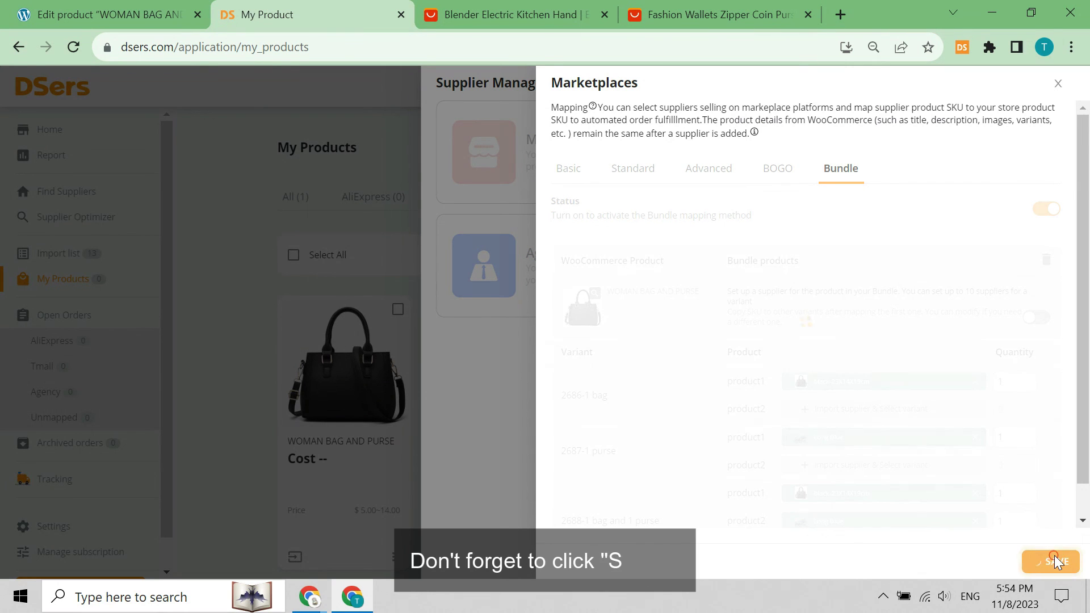